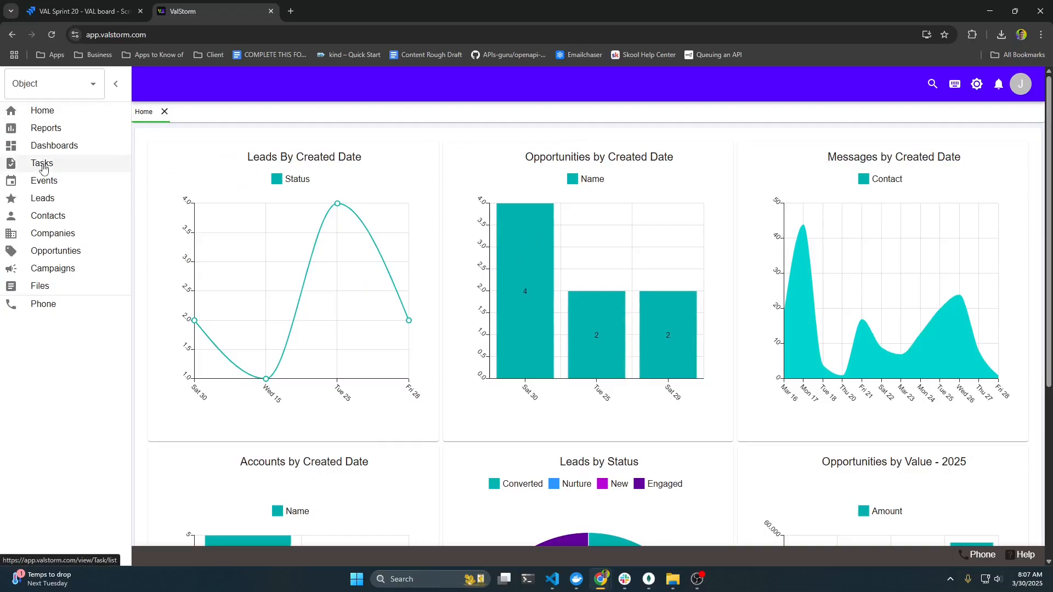
Step: Display the keyboard shortcut reference and toggle the navigation sidebar, leaving it expanded
{"action": "left_click", "coordinate": [116, 85]}
{"action": "left_click", "coordinate": [954, 85]}
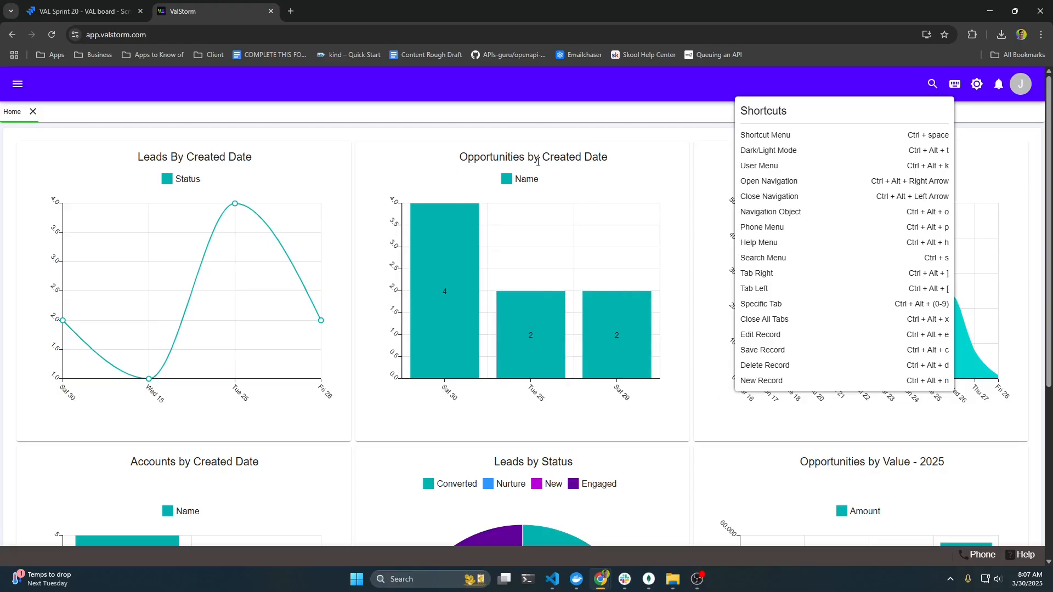
{"action": "key", "text": "ctrl+alt+Right"}
{"action": "key", "text": "ctrl+alt+Left"}
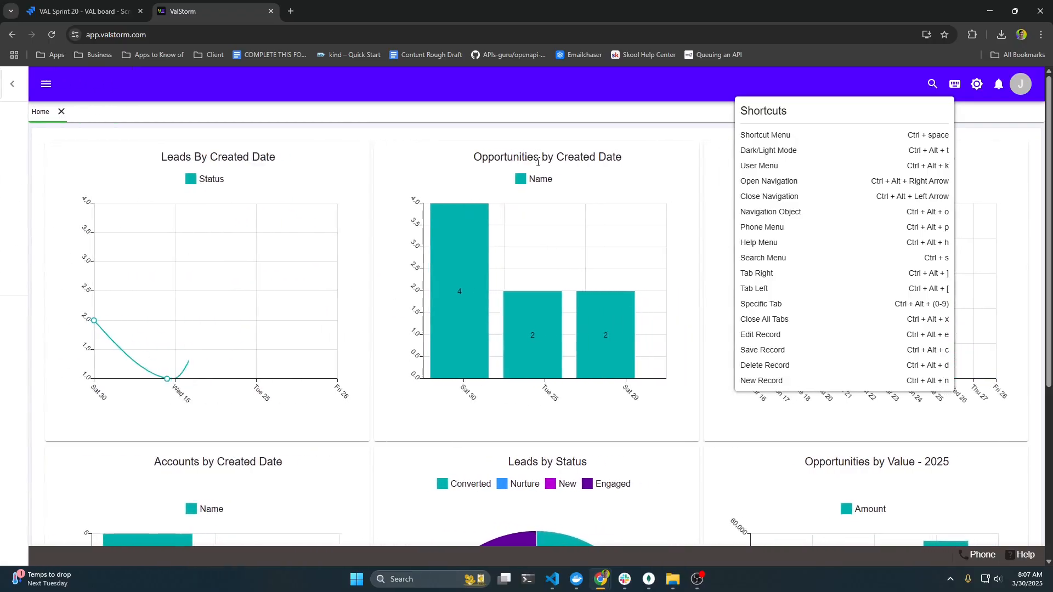
{"action": "key", "text": "ctrl+alt+Right"}
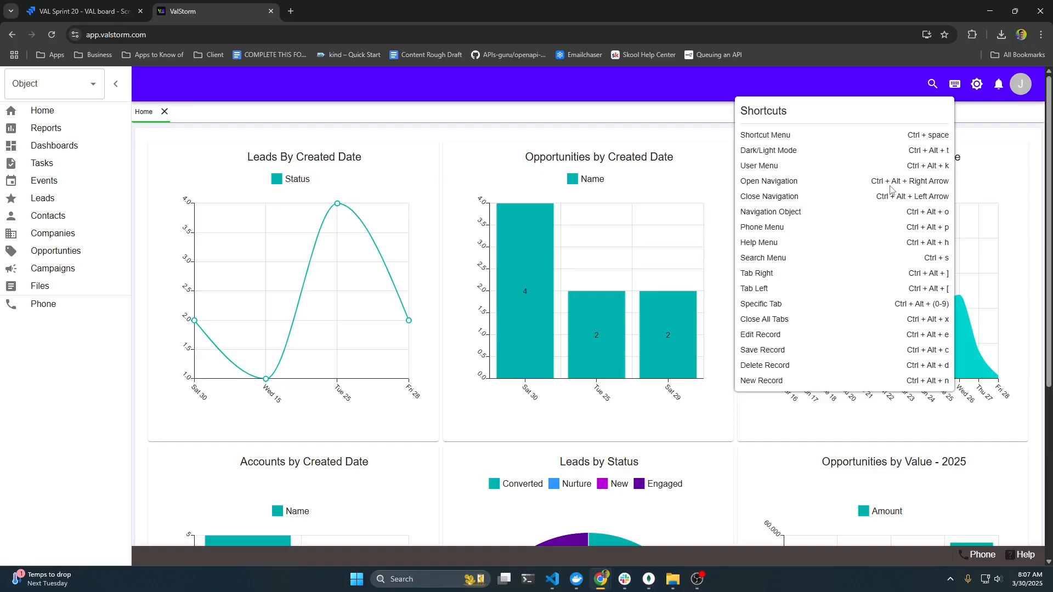
Step: Open the Contact list by searching for "contact" in the navigation's object selector
{"action": "key", "text": "ctrl+alt+o"}
{"action": "type", "text": "contact"}
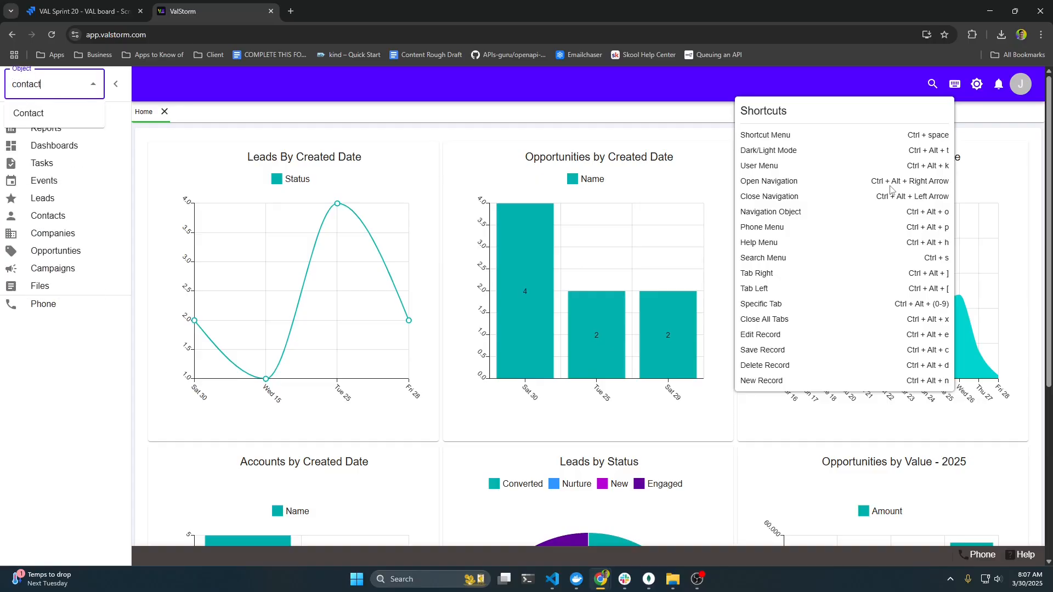
{"action": "left_click", "coordinate": [68, 113]}
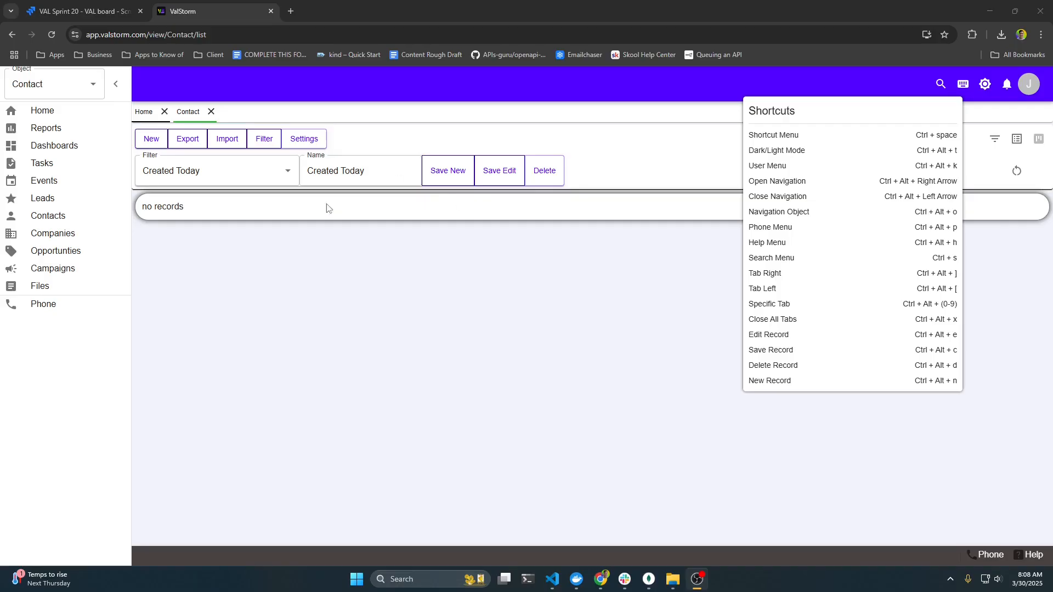
Step: Create and save a new contact with the sample person's first name, last name and ten-digit phone number
{"action": "left_click", "coordinate": [148, 139]}
{"action": "left_click", "coordinate": [285, 360]}
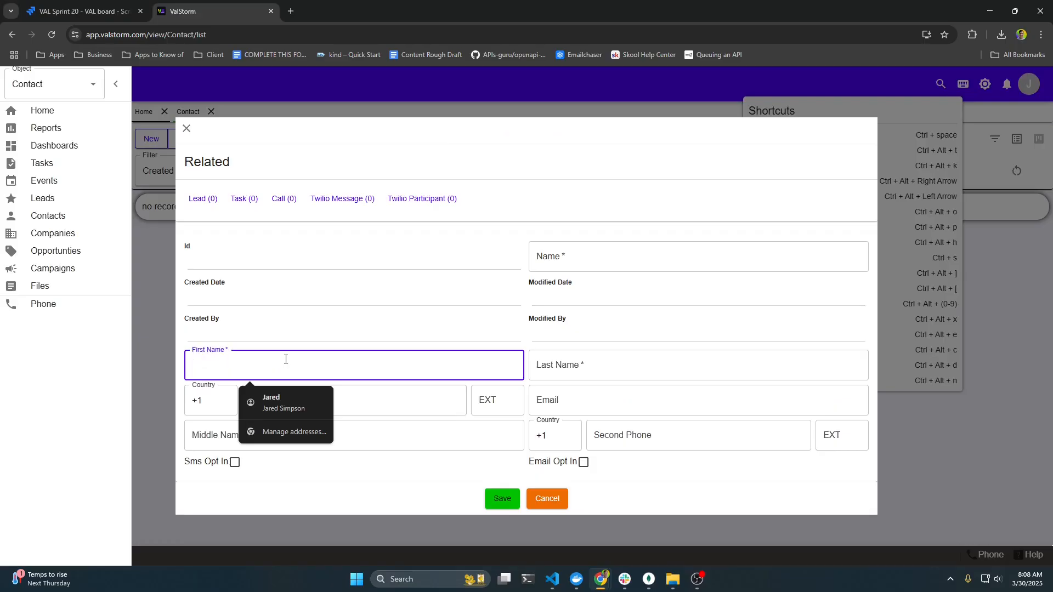
{"action": "type", "text": "John"}
{"action": "key", "text": "Tab"}
{"action": "type", "text": "Don"}
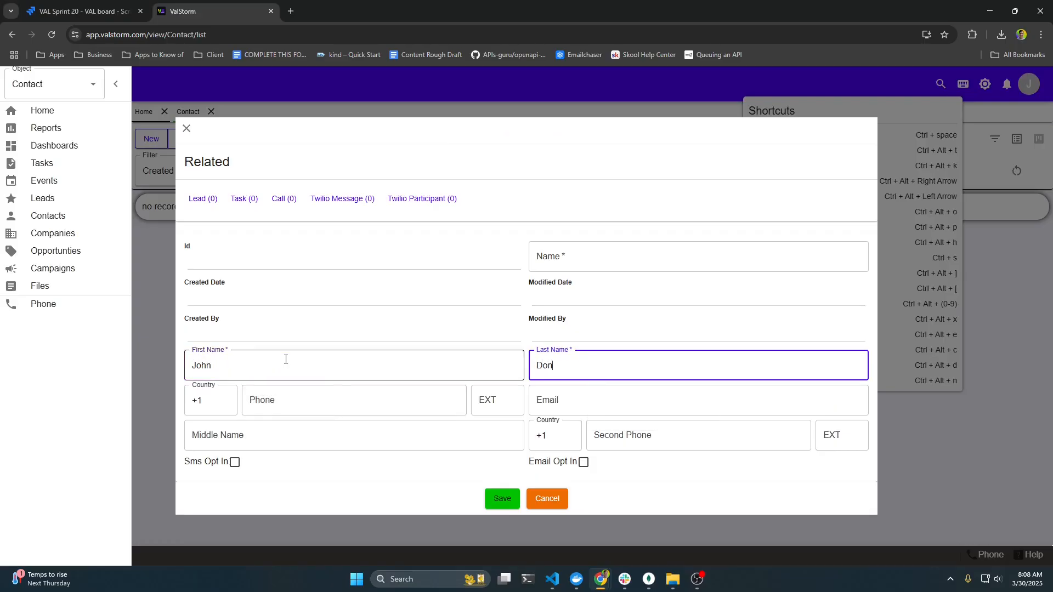
{"action": "left_click", "coordinate": [312, 400]}
{"action": "type", "text": "123-456-789"}
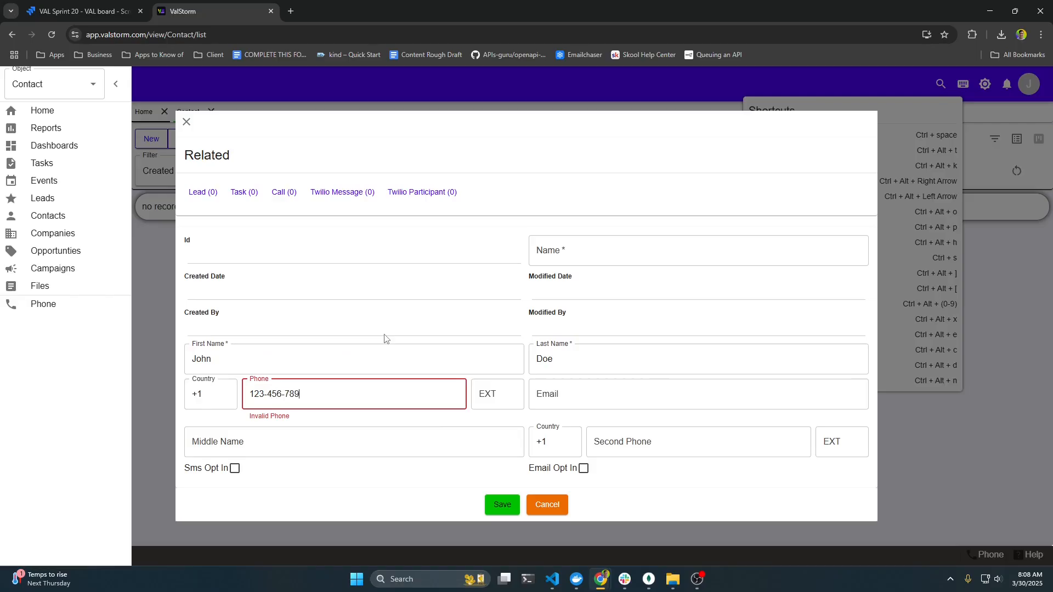
{"action": "type", "text": "0"}
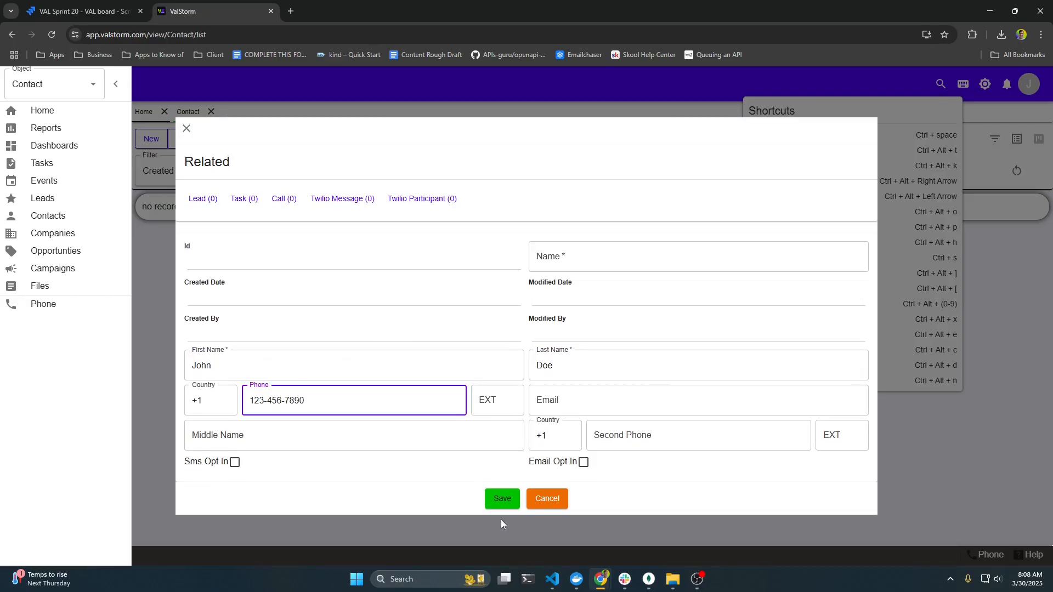
{"action": "left_click", "coordinate": [502, 499]}
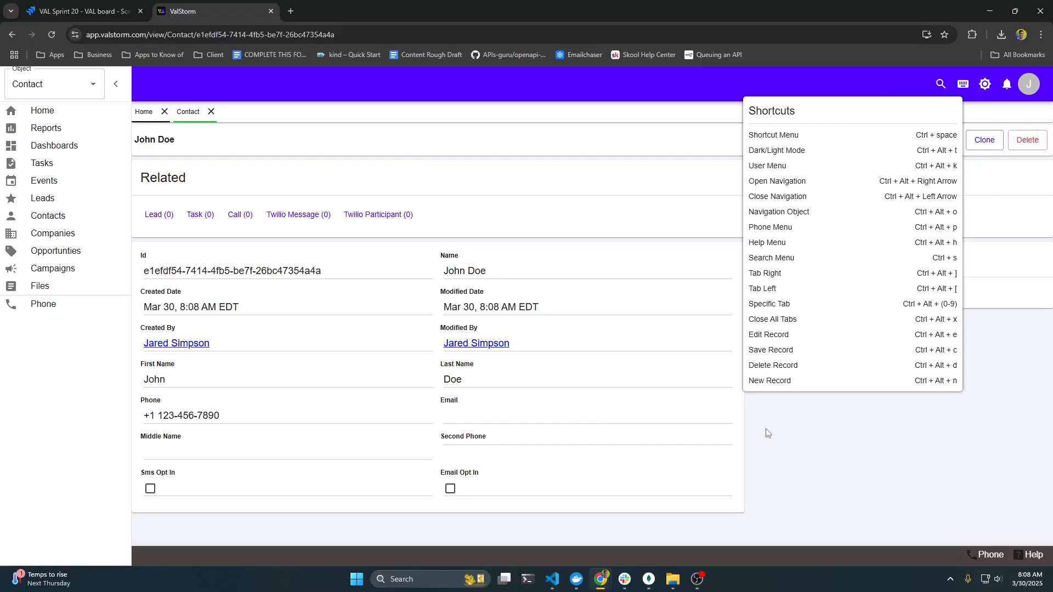
Step: Open the phone widget, select the newly created contact in it, and close the widget again
{"action": "key", "text": "ctrl+alt+p"}
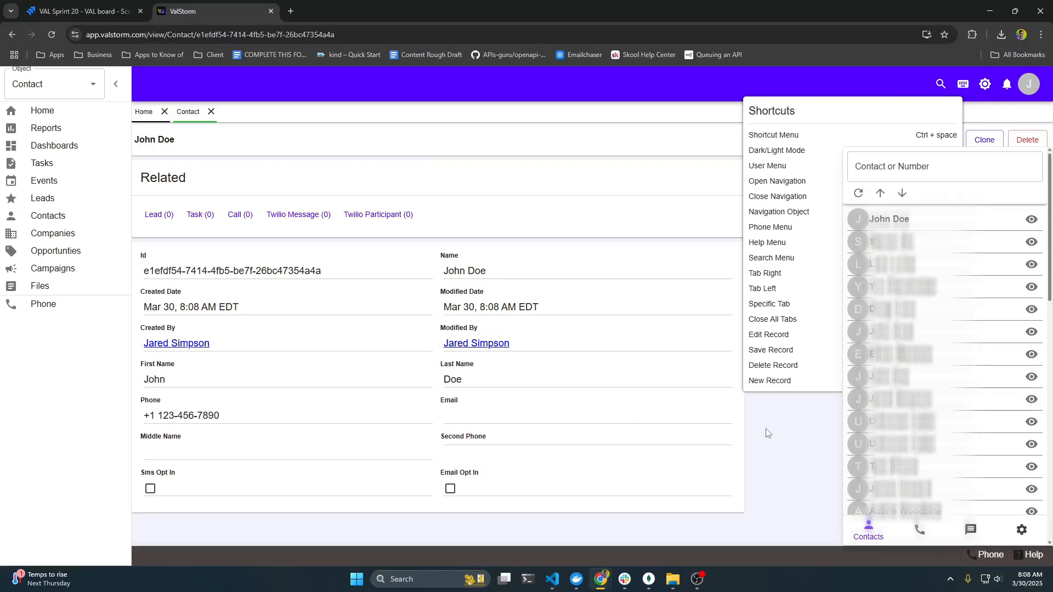
{"action": "left_click", "coordinate": [923, 221]}
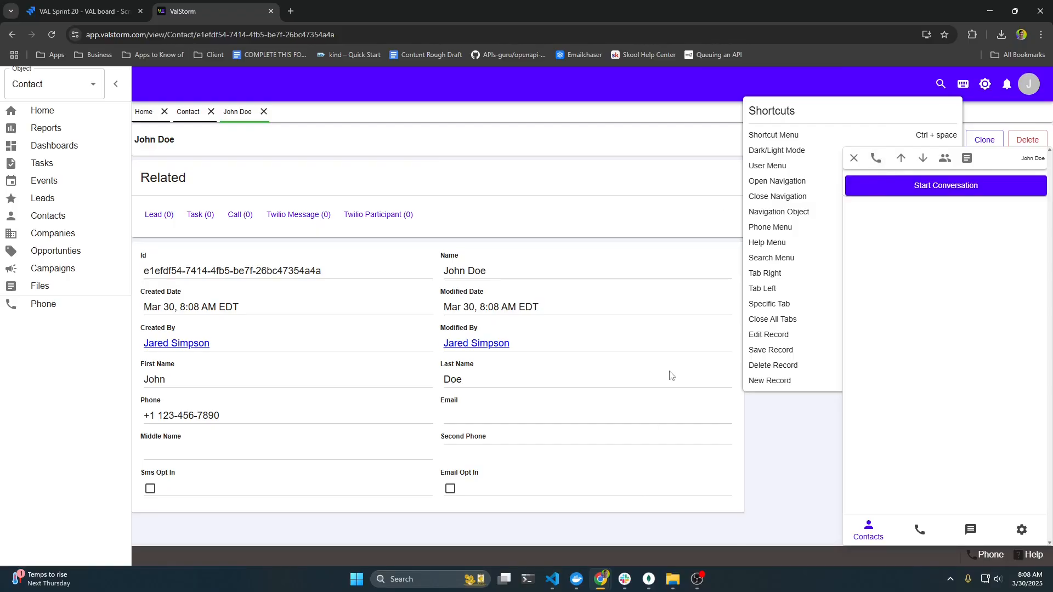
{"action": "key", "text": "ctrl+alt+p"}
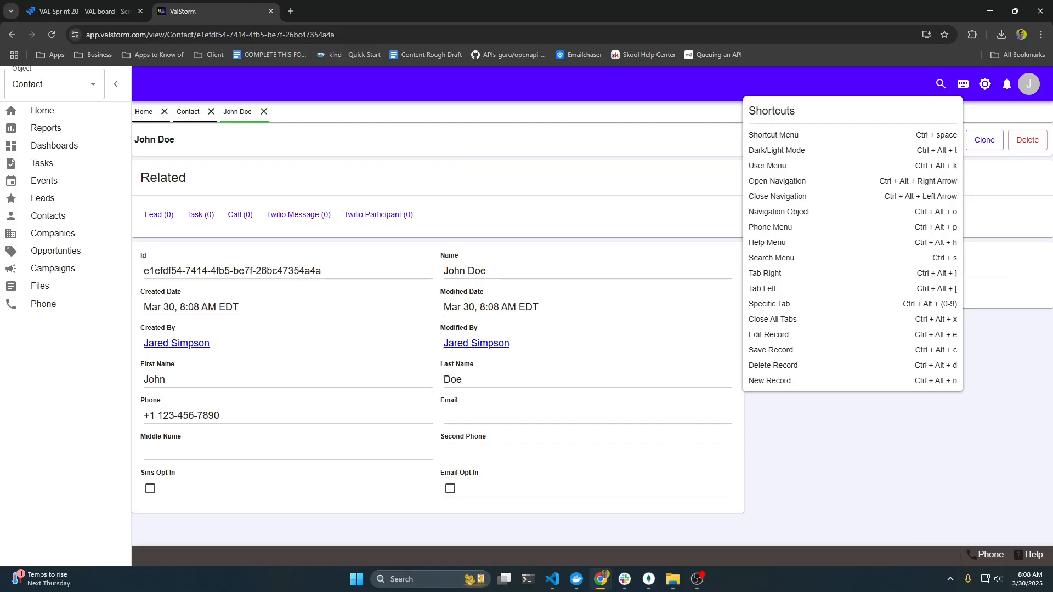
Step: Return to the Contact list, start an import with the Create operation, and browse for a file to upload
{"action": "key", "text": "ctrl+alt+bracketleft"}
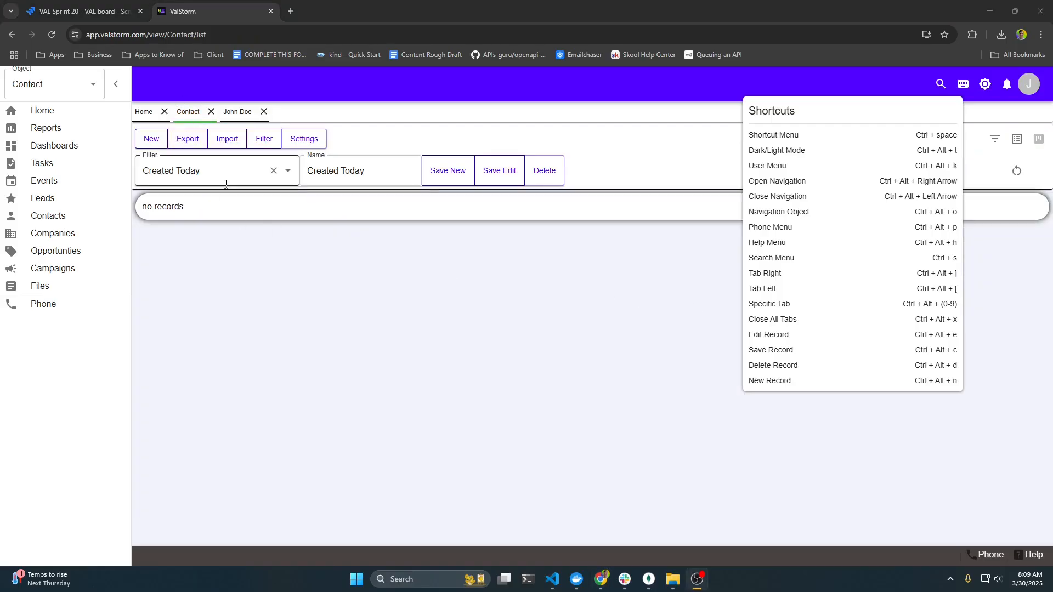
{"action": "left_click", "coordinate": [223, 143]}
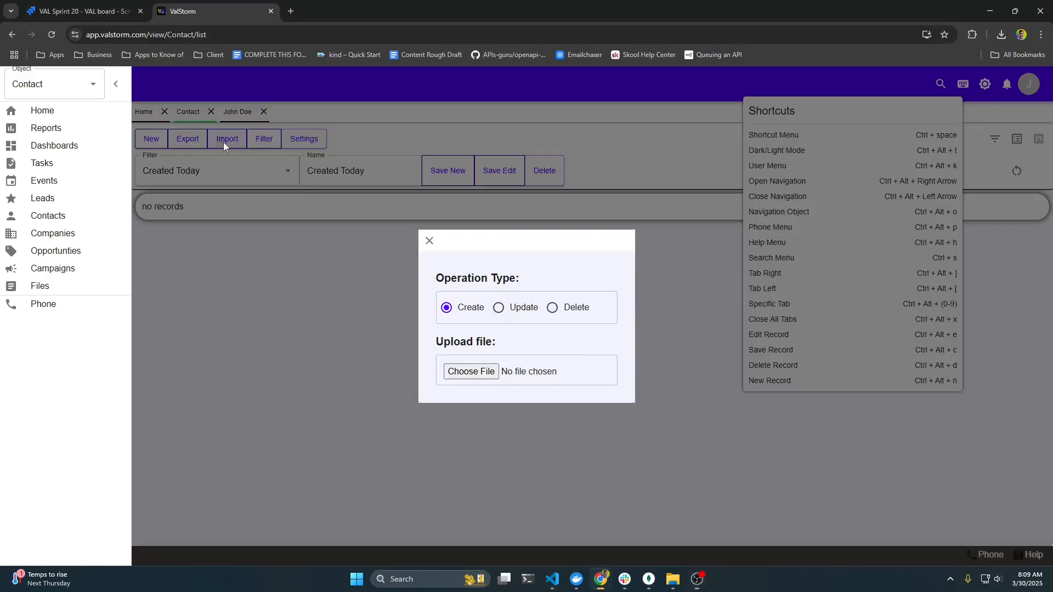
{"action": "left_click", "coordinate": [470, 372]}
Step: Switch to VS Code to examine the header and test row of Contact 3_30_2025, 7_50_41 AM.csv, then return and cancel the file selection
{"action": "key", "text": "alt+Tab"}
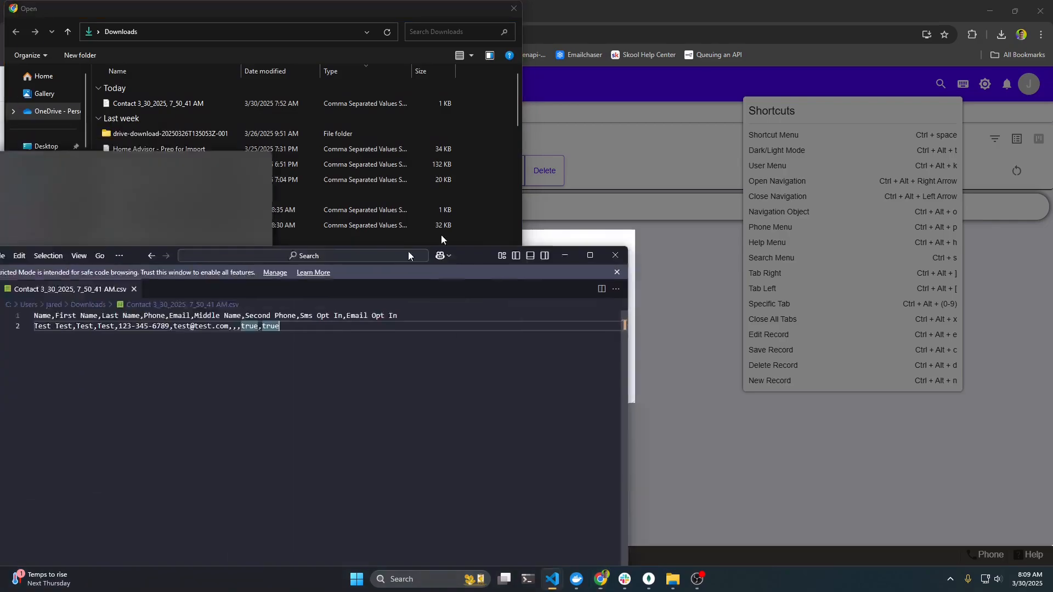
{"action": "left_click_drag", "start_coordinate": [408, 256], "coordinate": [472, 1]}
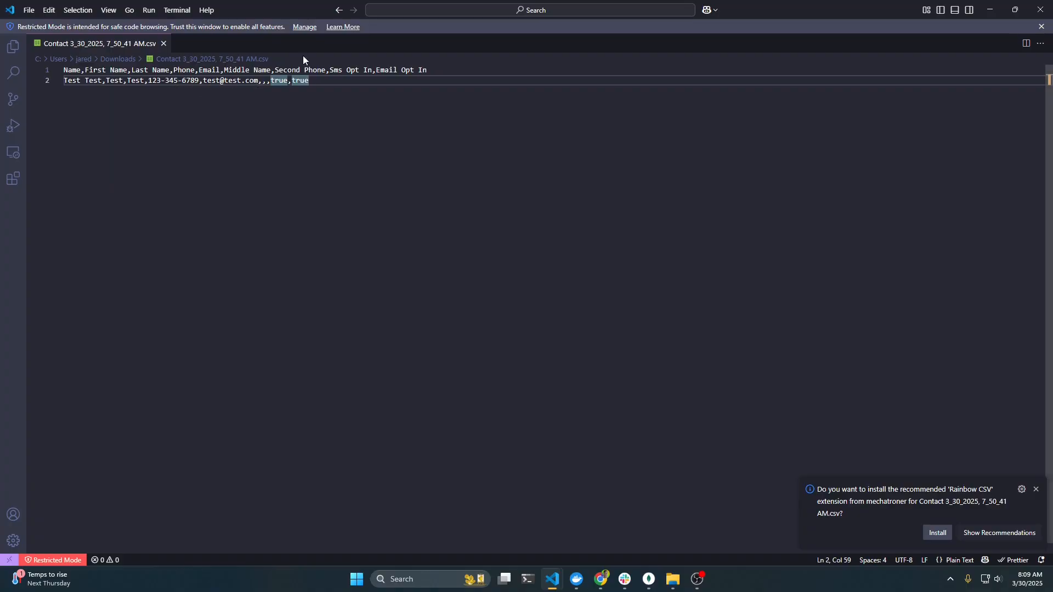
{"action": "key", "text": "alt+Tab"}
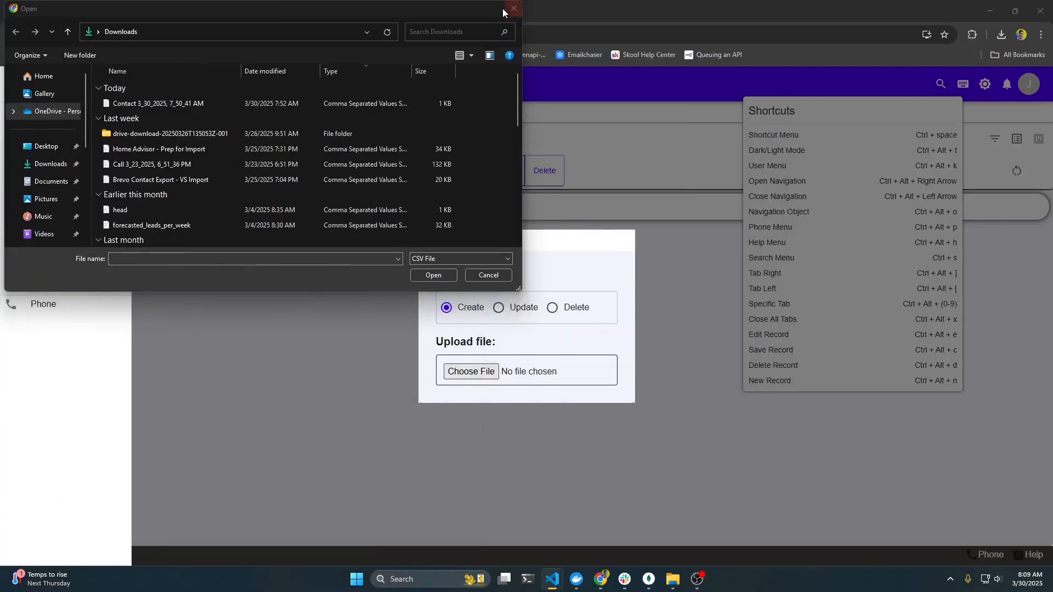
{"action": "left_click", "coordinate": [486, 276]}
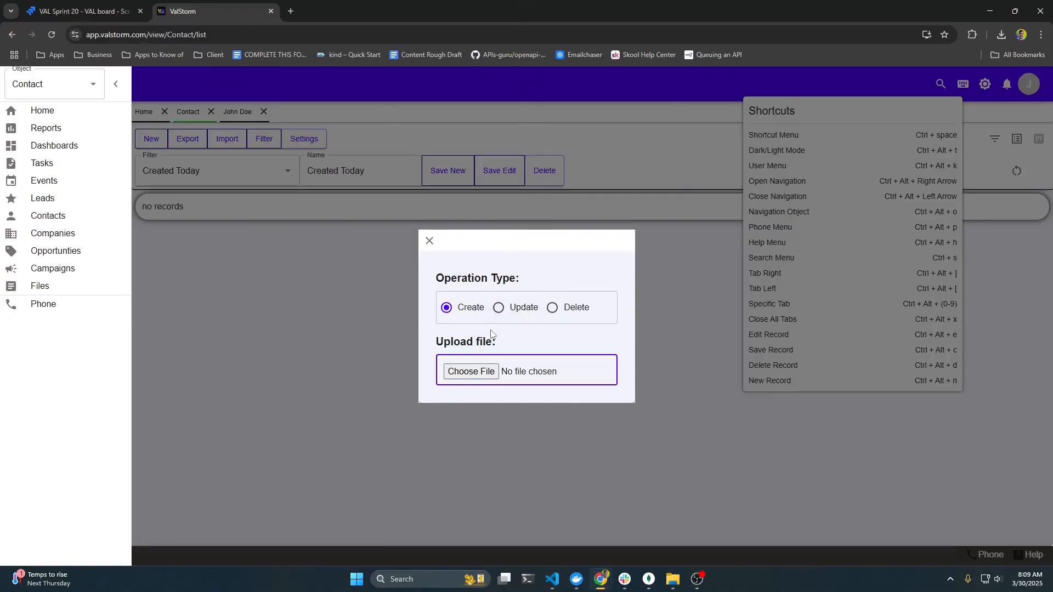
Step: Upload Contact 3_30_2025, 7_50_41 AM.csv, check the field-to-column mapping, and import the records into Contacts
{"action": "left_click", "coordinate": [478, 372]}
{"action": "left_click", "coordinate": [195, 103]}
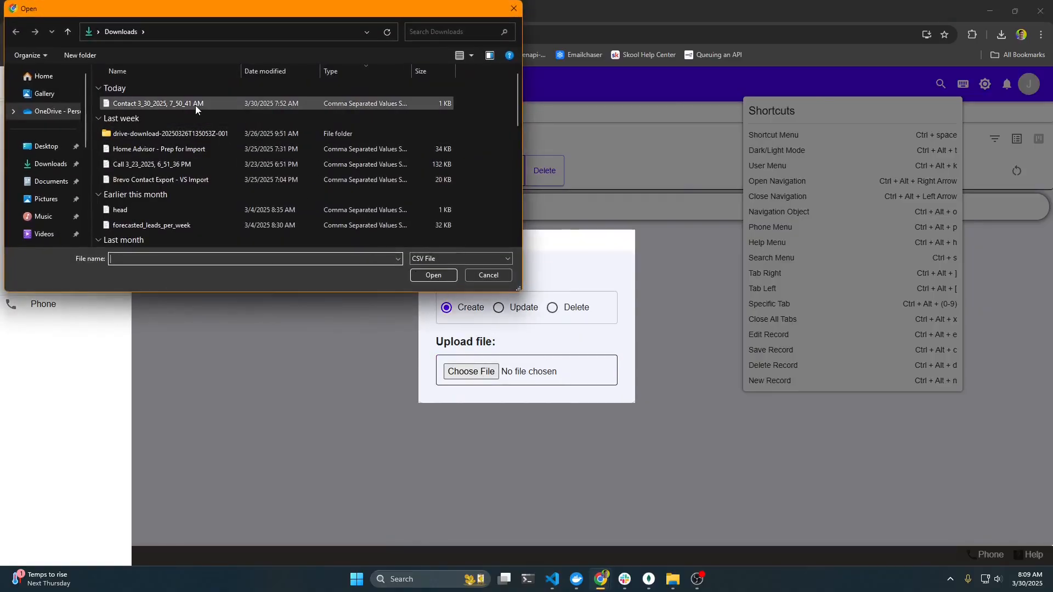
{"action": "left_click", "coordinate": [454, 278]}
{"action": "scroll", "coordinate": [461, 556], "scroll_direction": "down", "scroll_amount": 1}
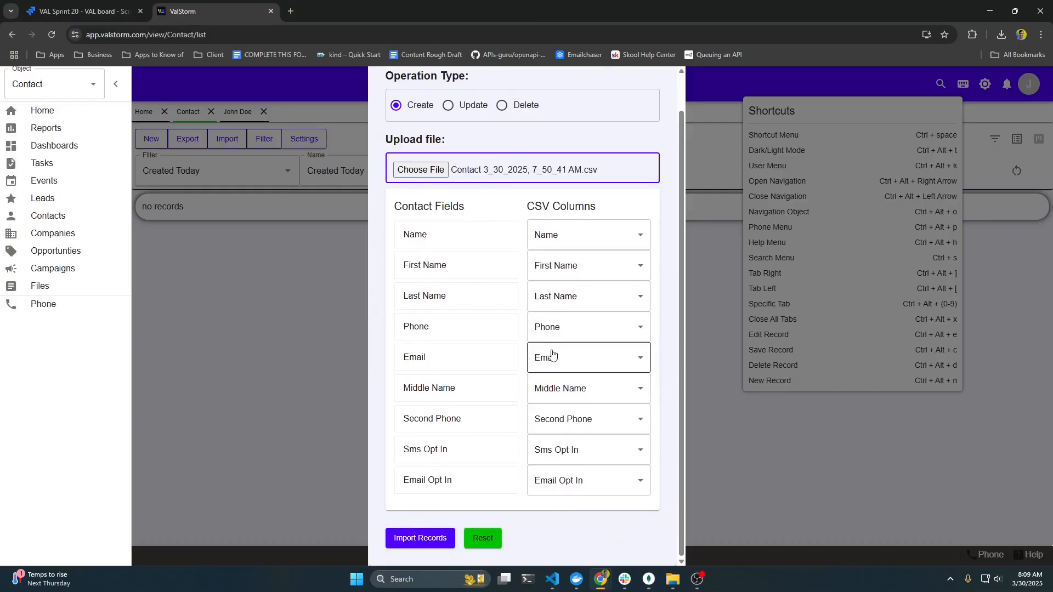
{"action": "scroll", "coordinate": [480, 342], "scroll_direction": "up", "scroll_amount": 1}
{"action": "scroll", "coordinate": [461, 417], "scroll_direction": "down", "scroll_amount": 1}
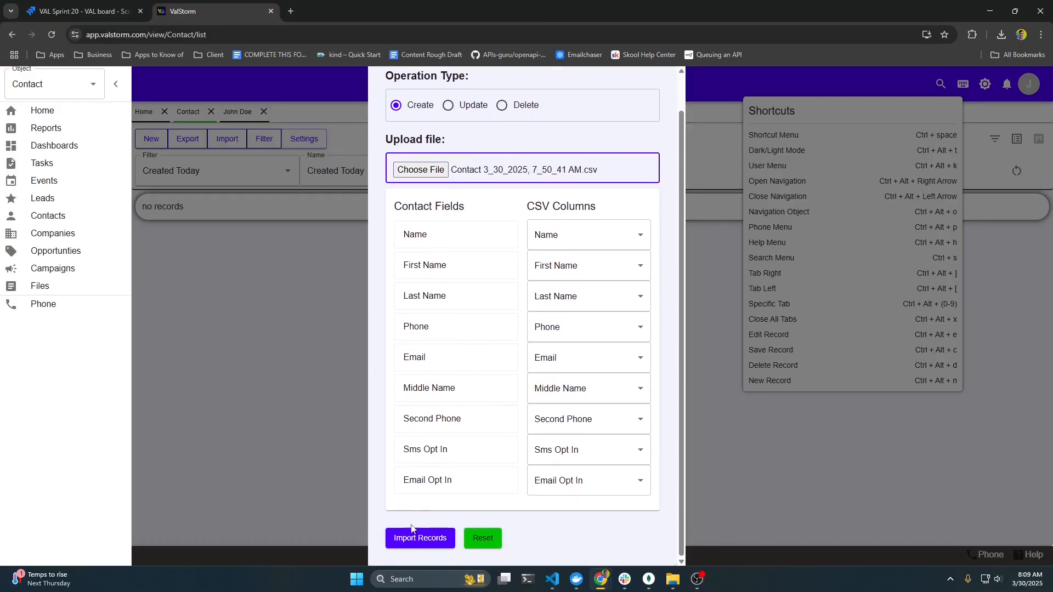
{"action": "left_click", "coordinate": [422, 539]}
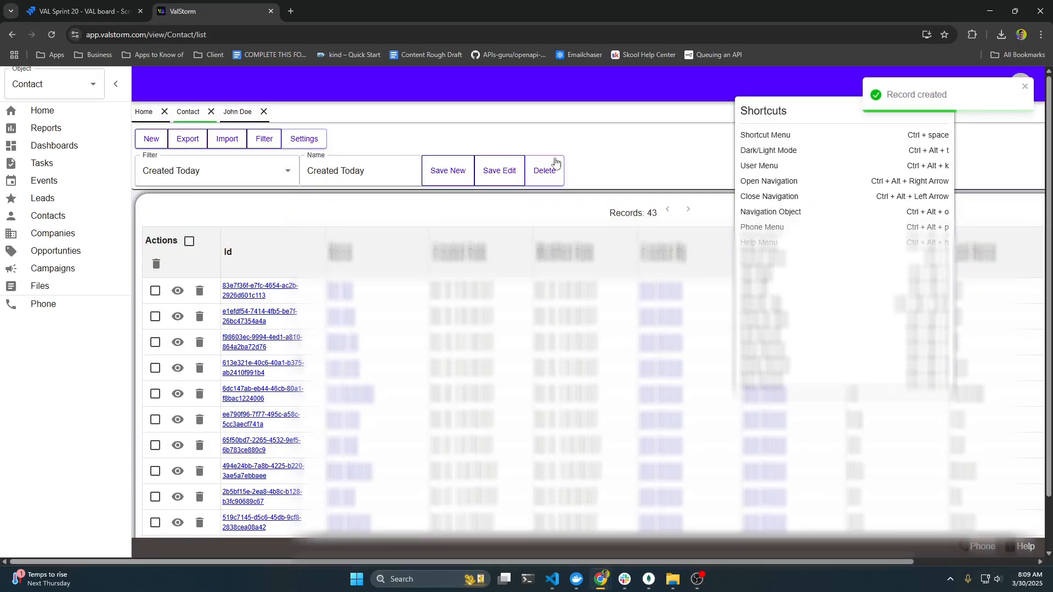
Step: Select the imported contact's row in the list, open its record, and dismiss the shortcut reference
{"action": "left_click", "coordinate": [155, 291]}
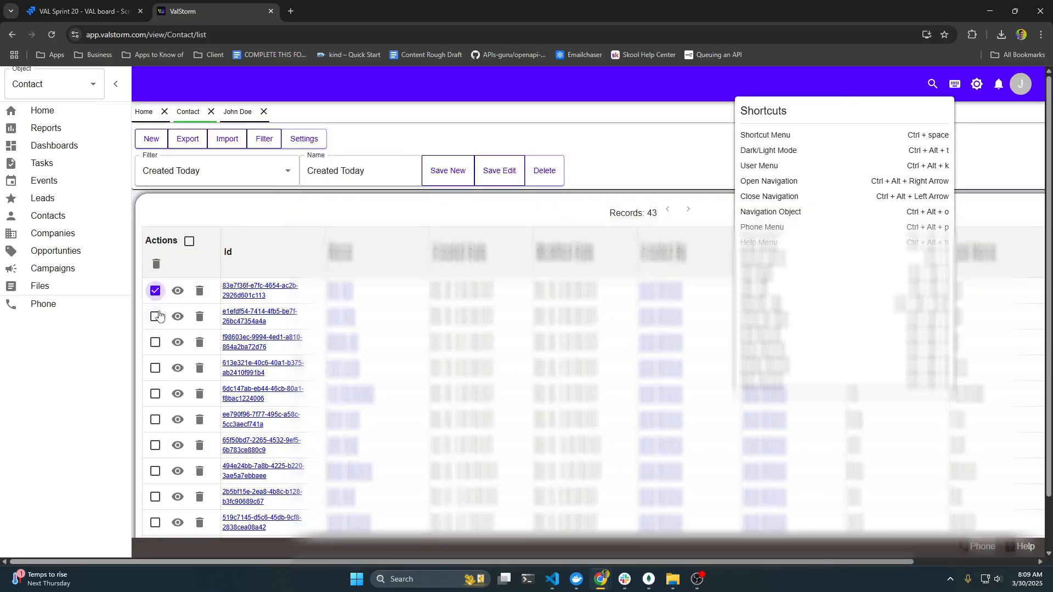
{"action": "left_click", "coordinate": [262, 296]}
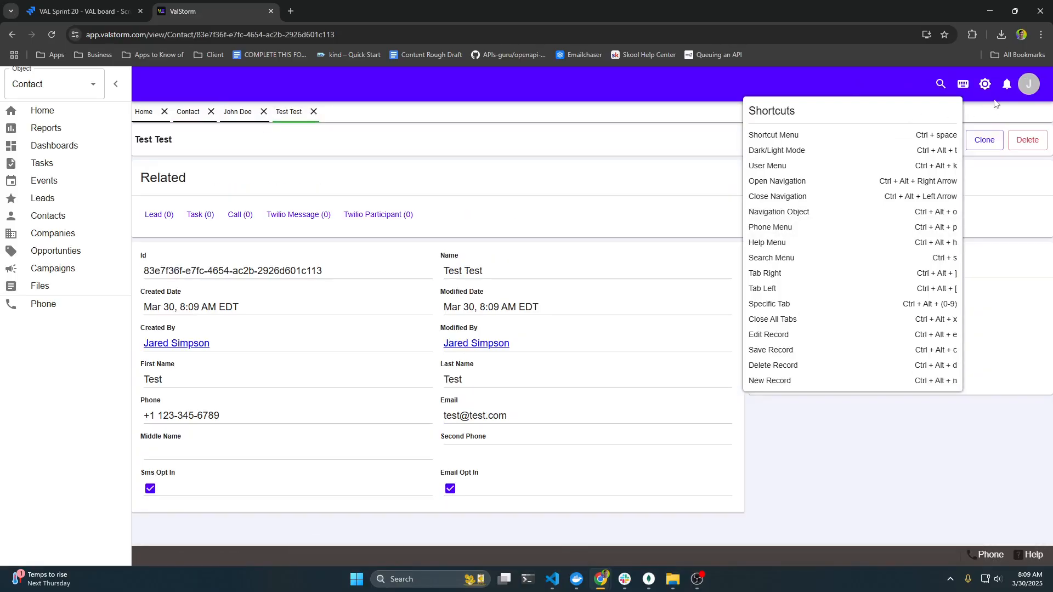
{"action": "left_click", "coordinate": [658, 215]}
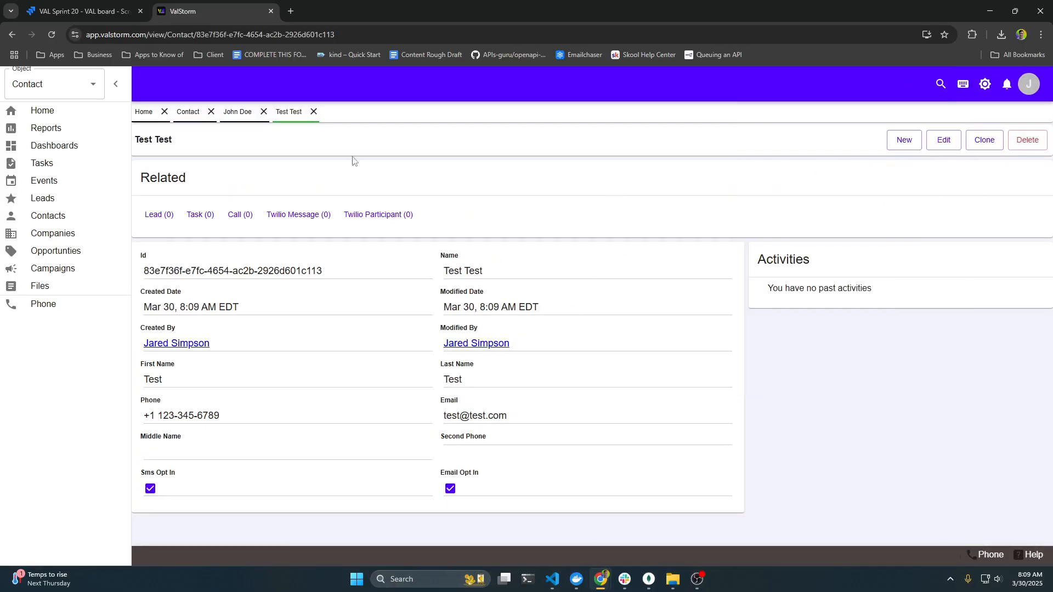
Step: Go back to the Contact list, browse its records, and open an older contact that has logged activity
{"action": "left_click", "coordinate": [34, 84]}
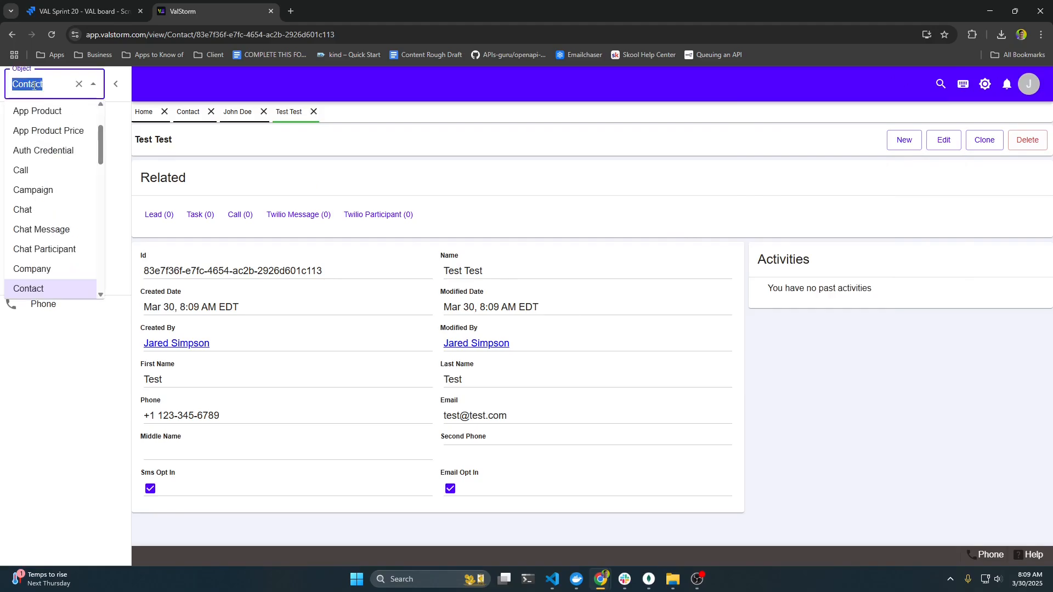
{"action": "left_click", "coordinate": [188, 113]}
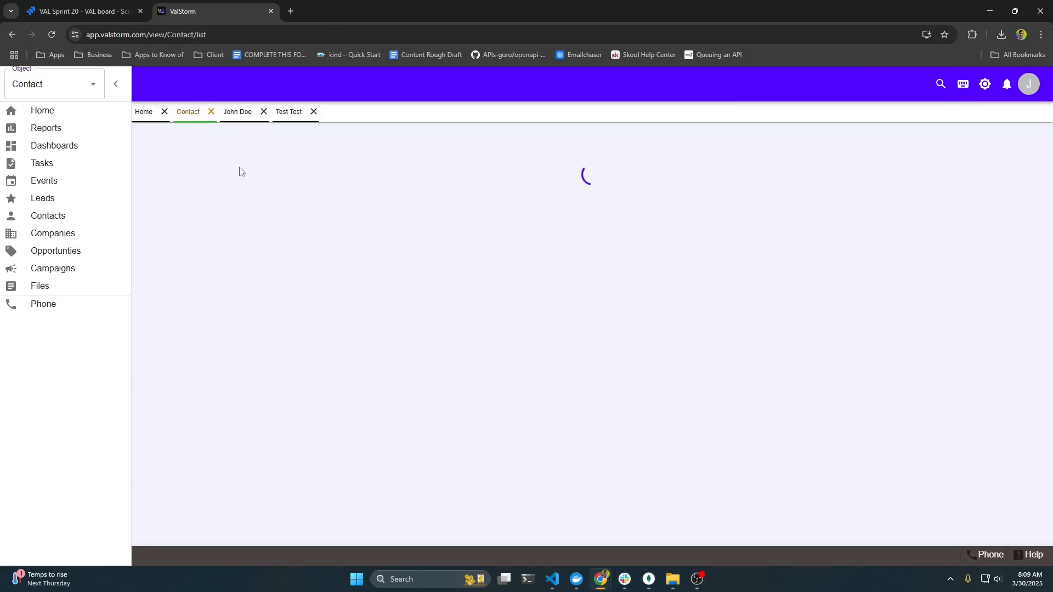
{"action": "scroll", "coordinate": [185, 408], "scroll_direction": "down", "scroll_amount": 5}
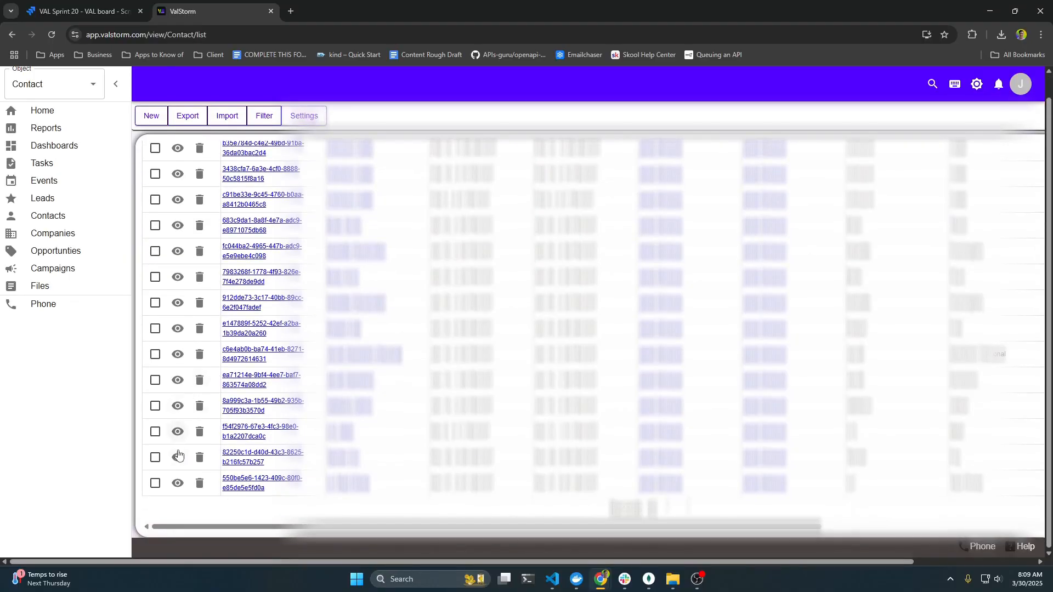
{"action": "scroll", "coordinate": [363, 376], "scroll_direction": "up", "scroll_amount": 10}
{"action": "scroll", "coordinate": [363, 379], "scroll_direction": "up", "scroll_amount": 4}
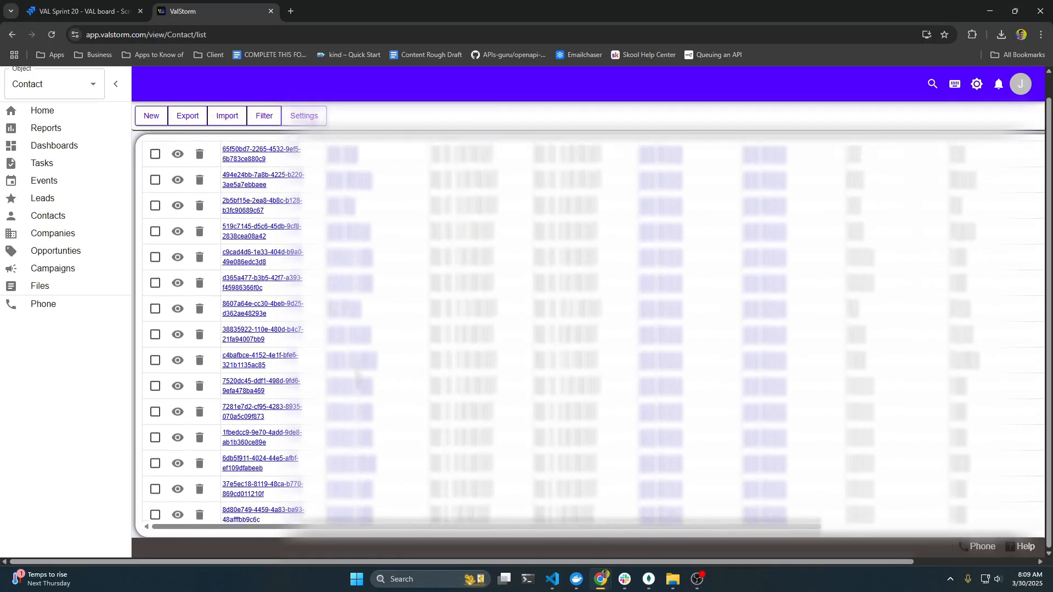
{"action": "scroll", "coordinate": [299, 382], "scroll_direction": "up", "scroll_amount": 3}
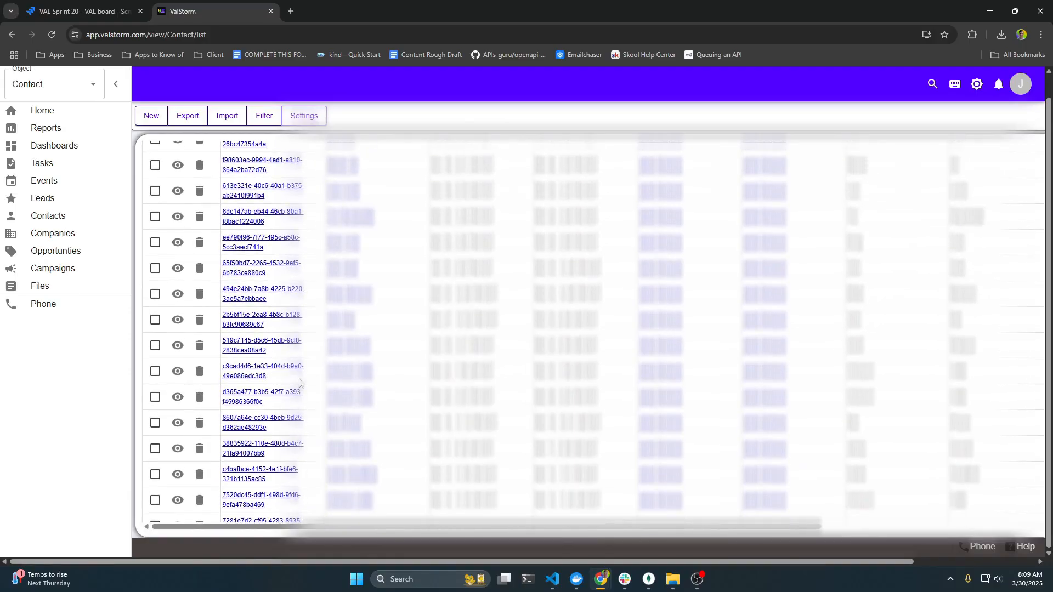
{"action": "left_click", "coordinate": [178, 345]}
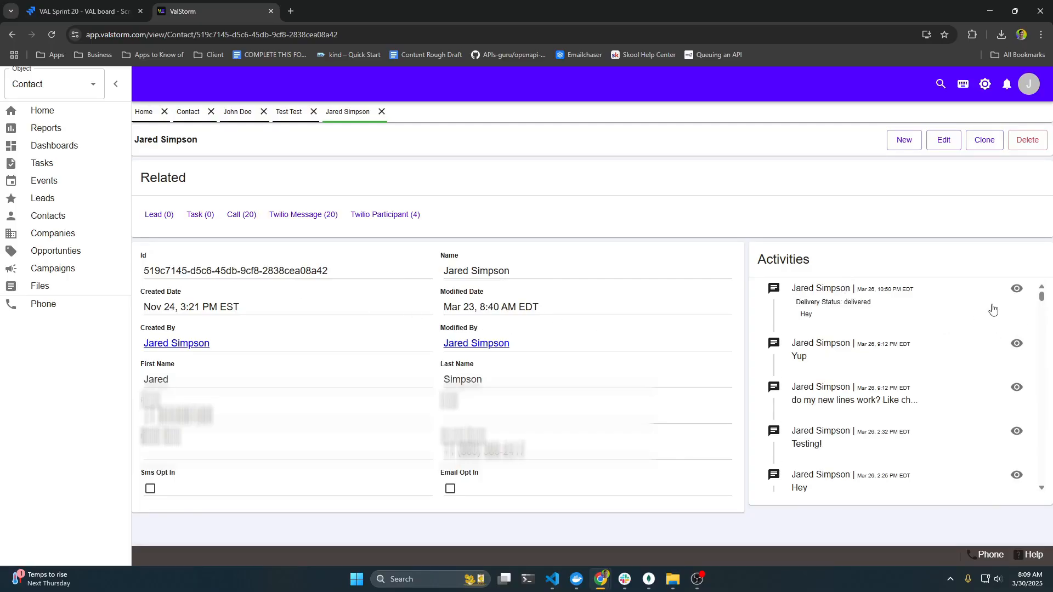
Step: Review the messages and calls in the contact's Activities timeline and return to the imported test contact's record
{"action": "scroll", "coordinate": [998, 324], "scroll_direction": "down", "scroll_amount": 5}
{"action": "scroll", "coordinate": [928, 329], "scroll_direction": "up", "scroll_amount": 5}
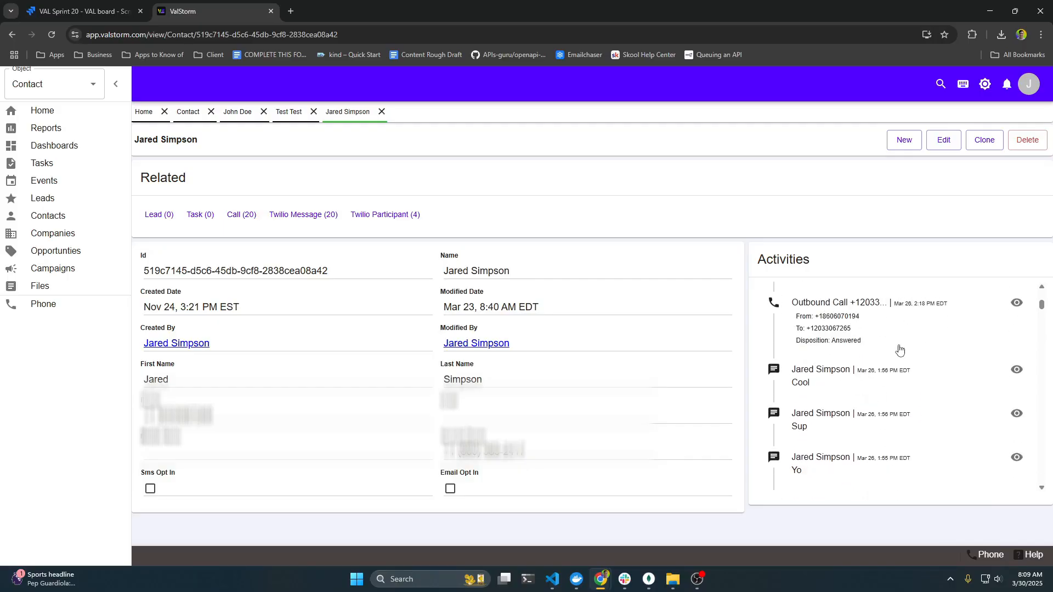
{"action": "scroll", "coordinate": [888, 384], "scroll_direction": "up", "scroll_amount": 2}
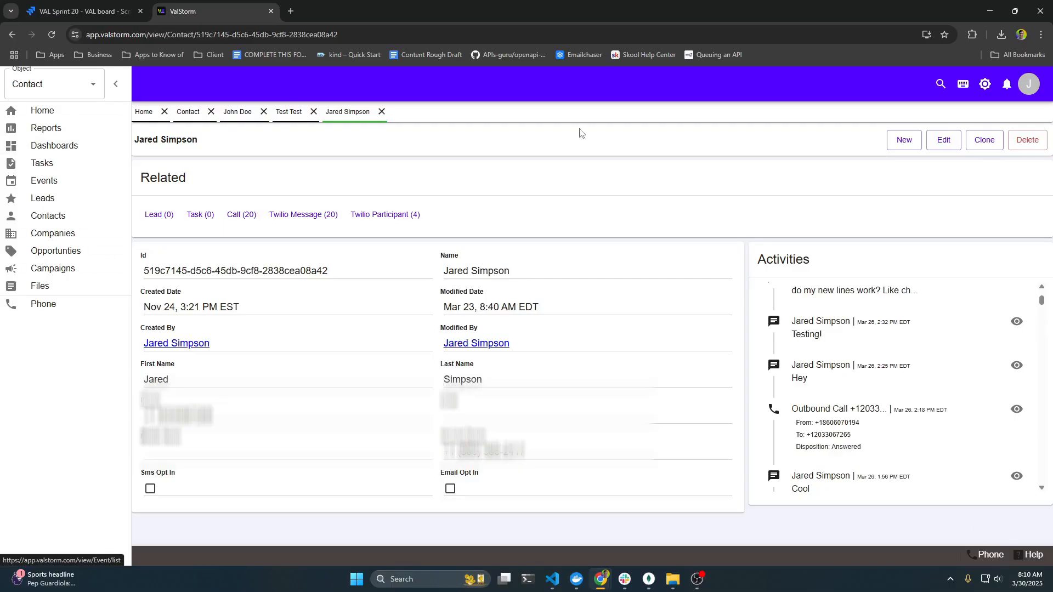
{"action": "left_click", "coordinate": [289, 111]}
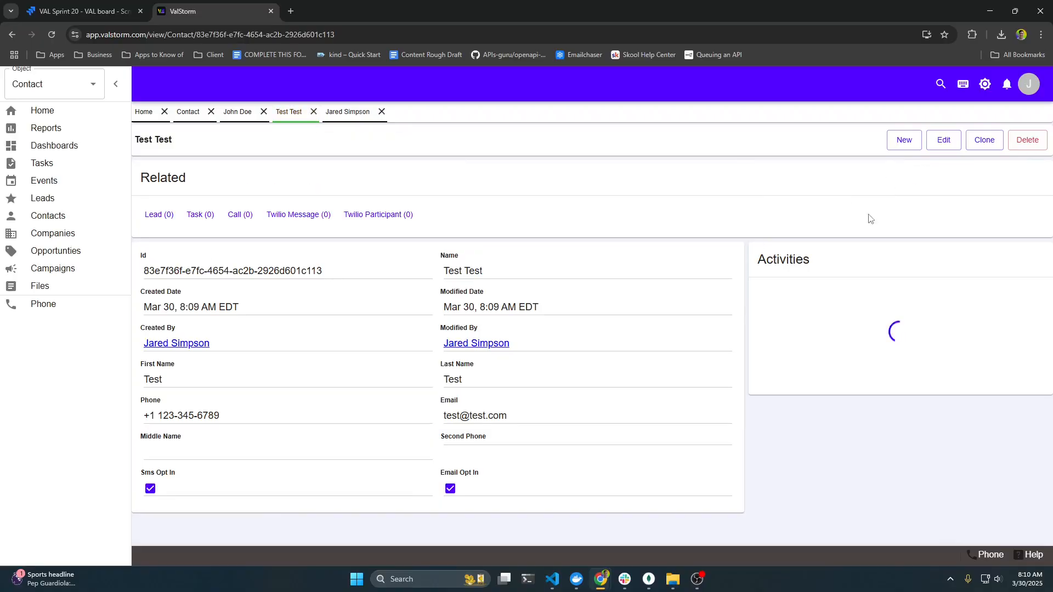
Step: Check the keyboard shortcut reference, then delete the imported test contact's record and confirm the deletion
{"action": "left_click", "coordinate": [963, 91]}
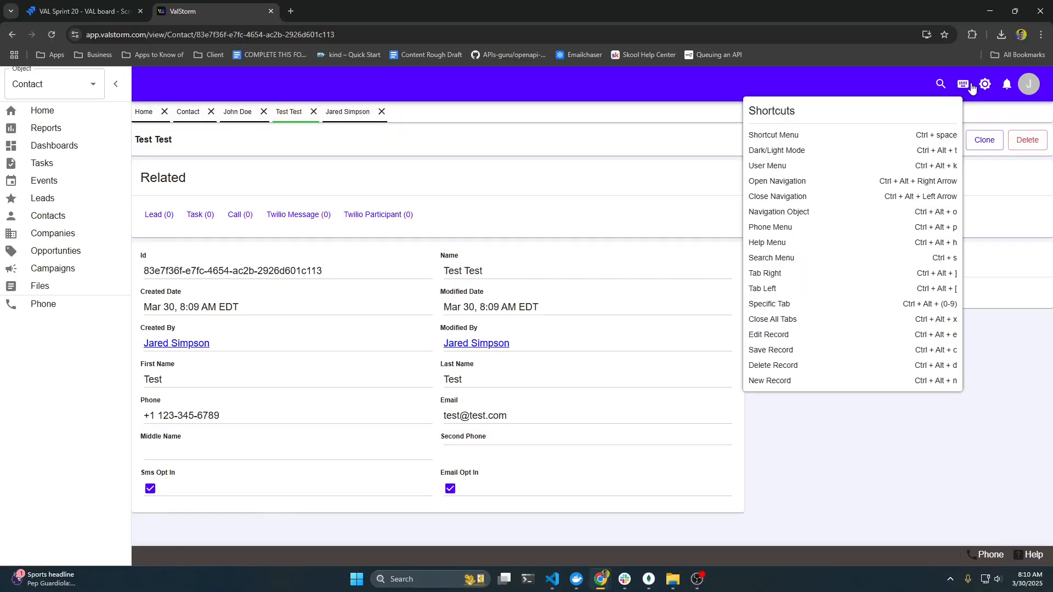
{"action": "left_click", "coordinate": [961, 86]}
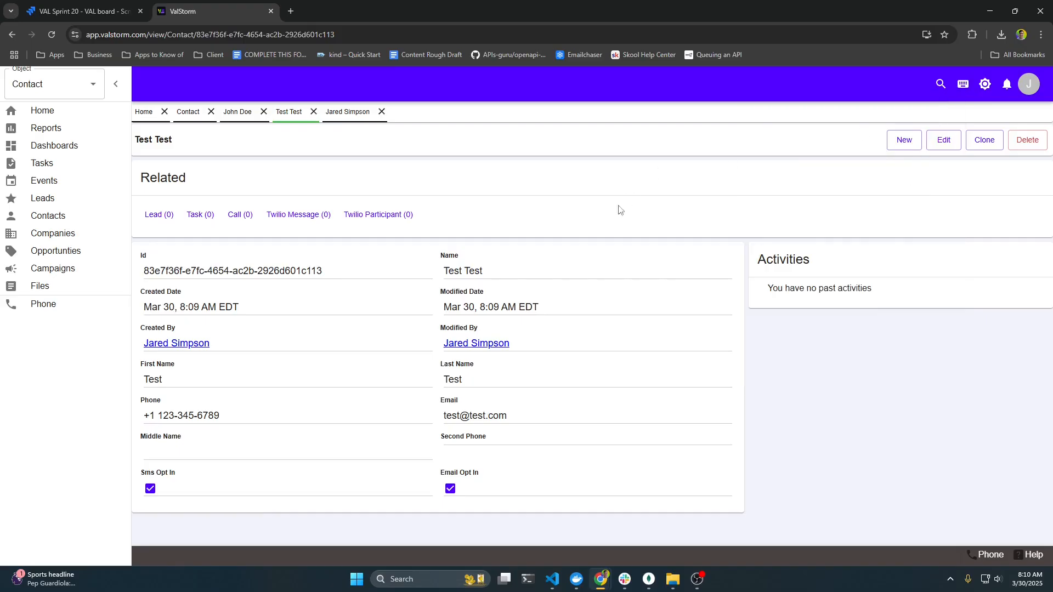
{"action": "key", "text": "Delete"}
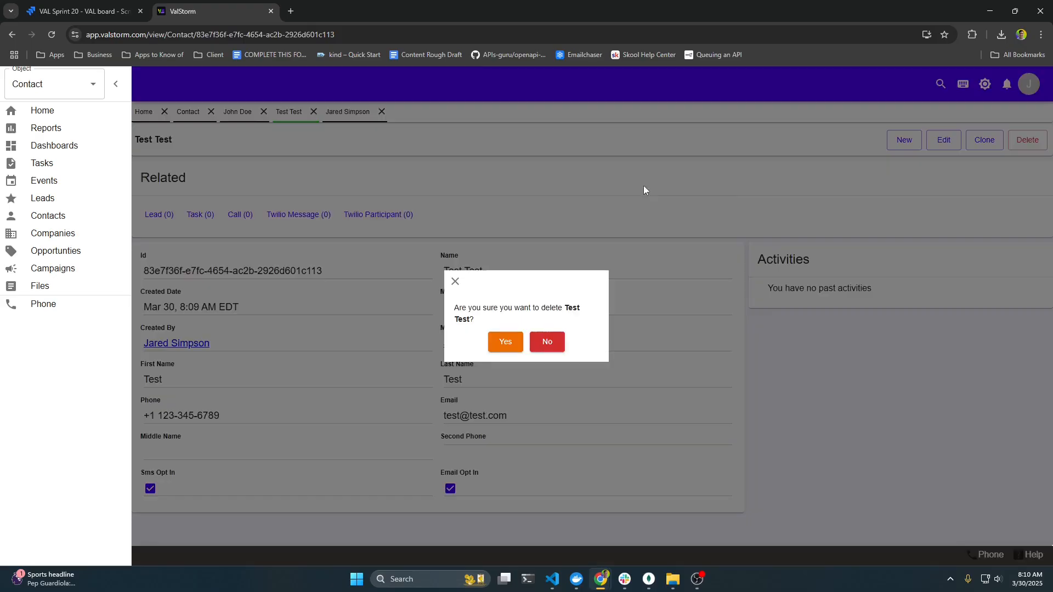
{"action": "left_click", "coordinate": [506, 346]}
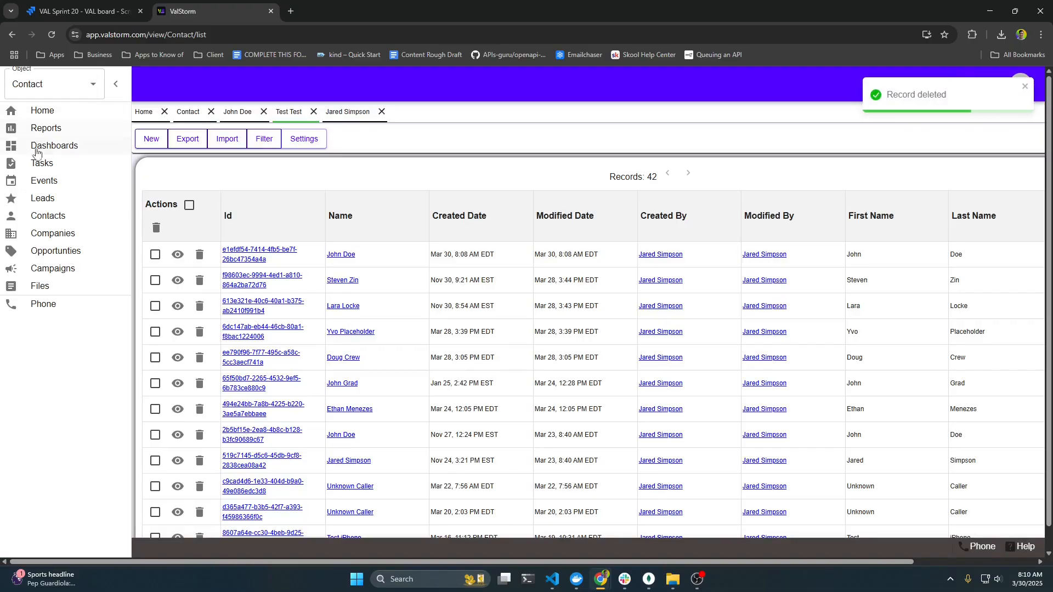
Step: Visit the Dashboards page, then open the Reports list and collapse the navigation to show more of it
{"action": "left_click", "coordinate": [36, 150]}
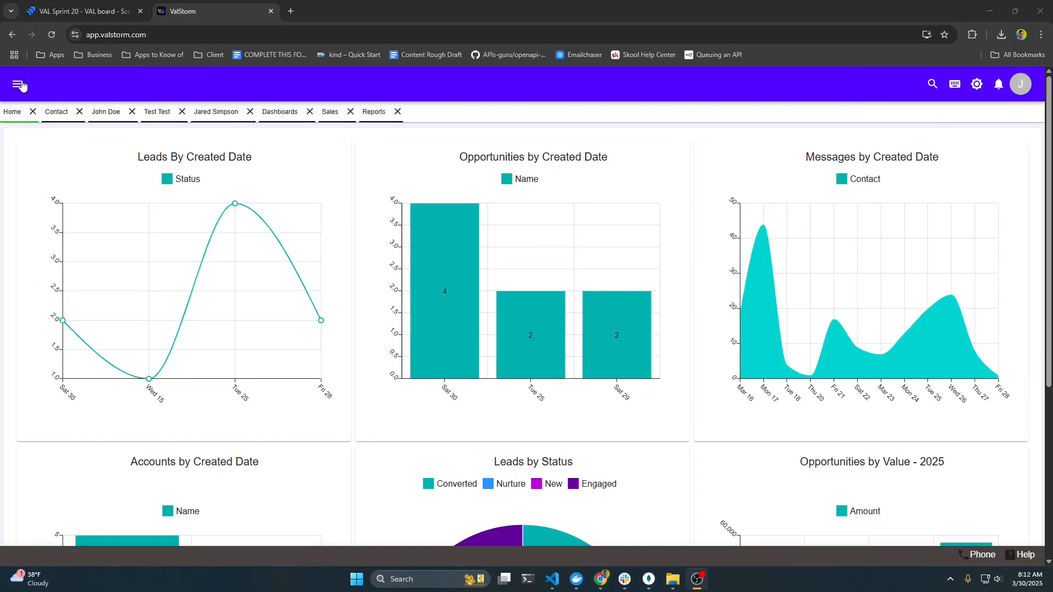
{"action": "left_click", "coordinate": [20, 85]}
{"action": "left_click", "coordinate": [46, 130]}
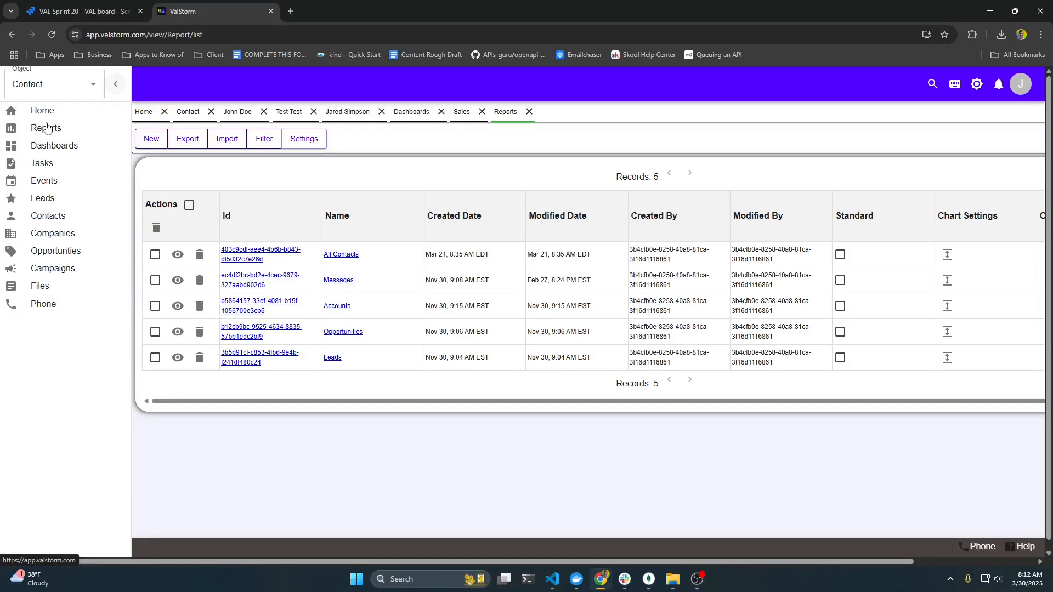
{"action": "left_click", "coordinate": [116, 83]}
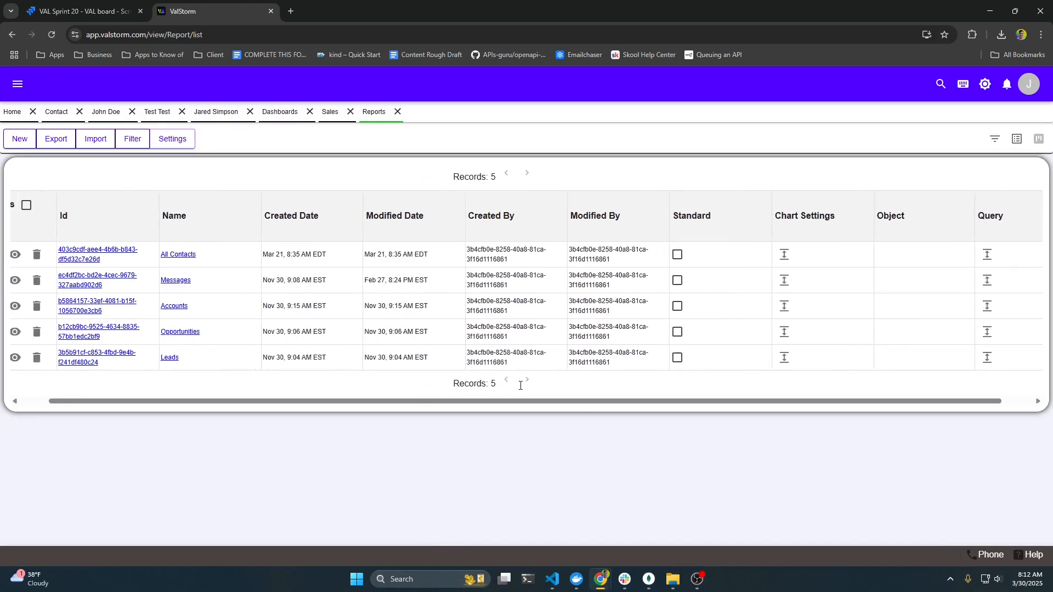
Step: Start a new report based on the Report object and name it Opportunites
{"action": "left_click", "coordinate": [22, 144]}
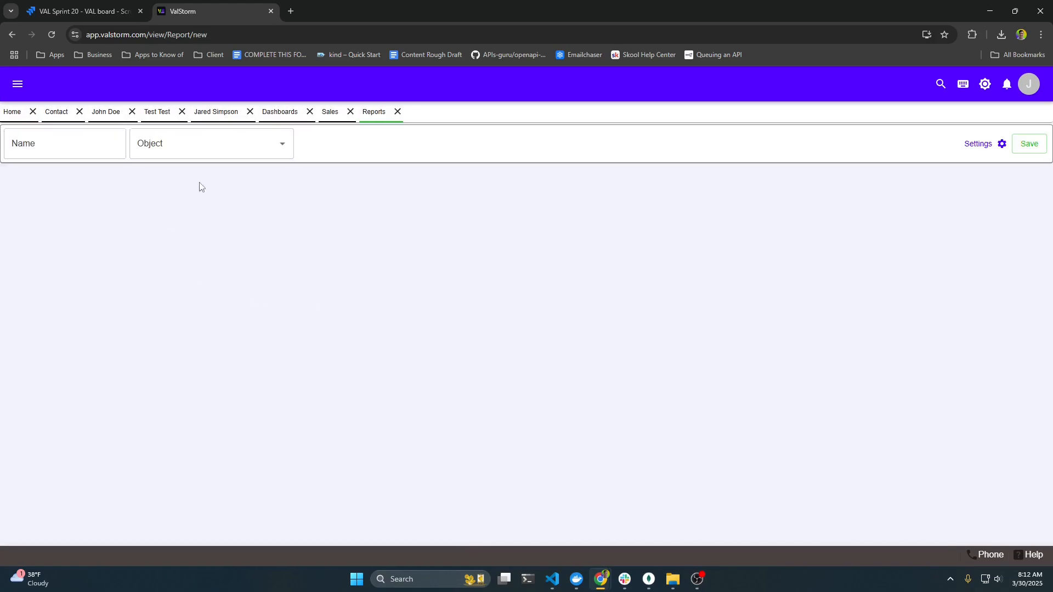
{"action": "left_click", "coordinate": [184, 152]}
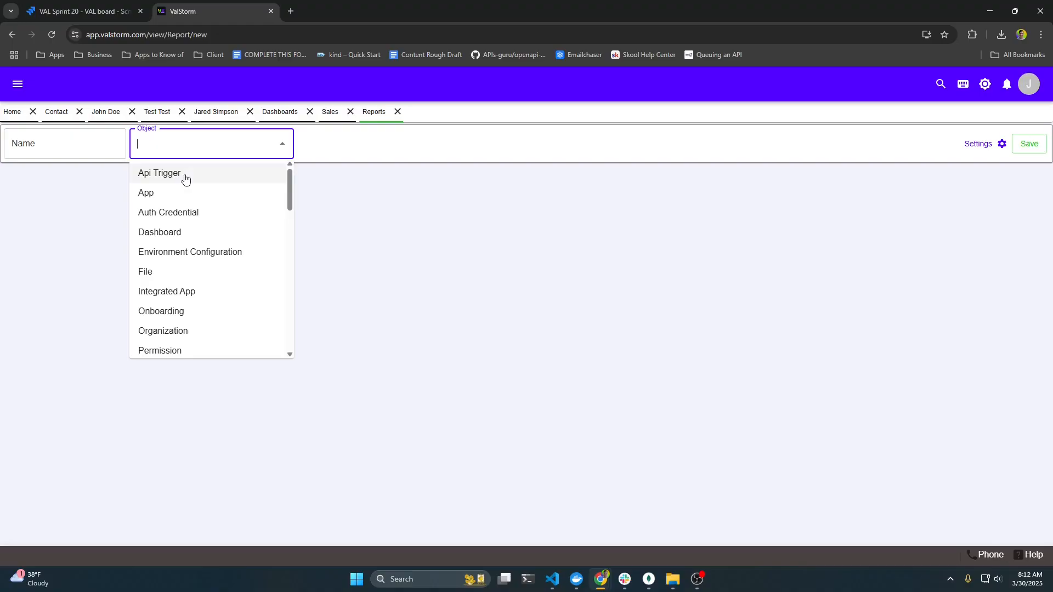
{"action": "type", "text": "report"}
{"action": "left_click", "coordinate": [185, 174]}
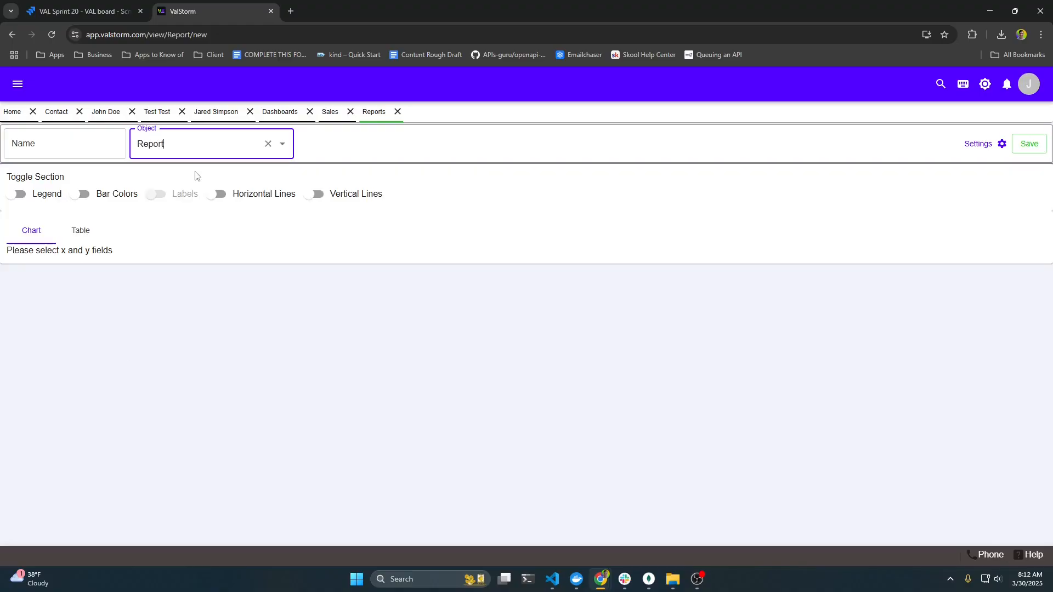
{"action": "left_click", "coordinate": [70, 151]}
{"action": "type", "text": "R"}
{"action": "key", "text": "BackSpace"}
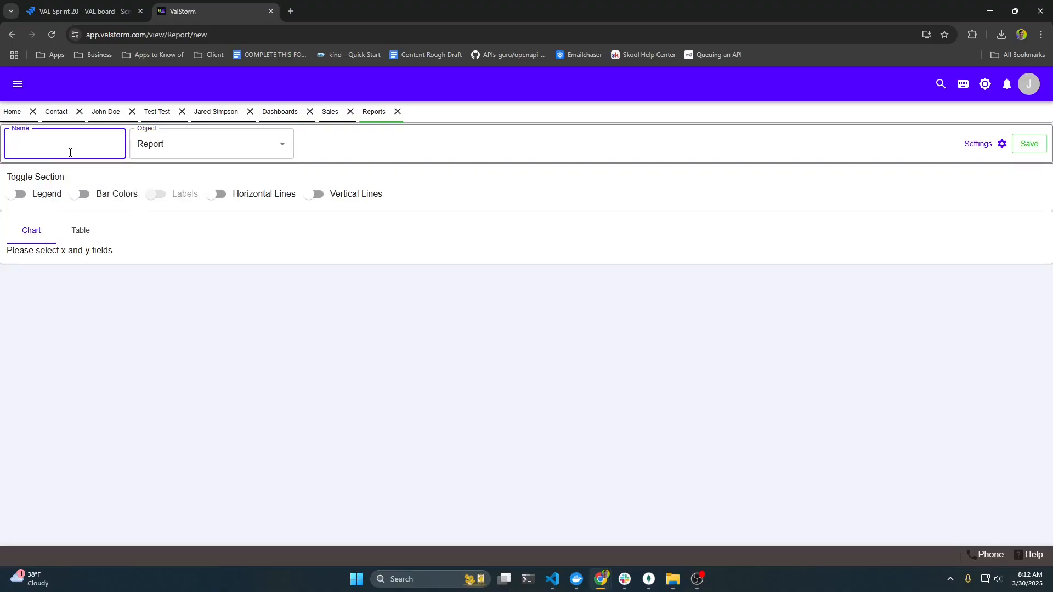
{"action": "type", "text": "Opportunites"}
Step: Open the report's settings, look at its filter options, and examine the fields available for the Report object
{"action": "left_click", "coordinate": [968, 144]}
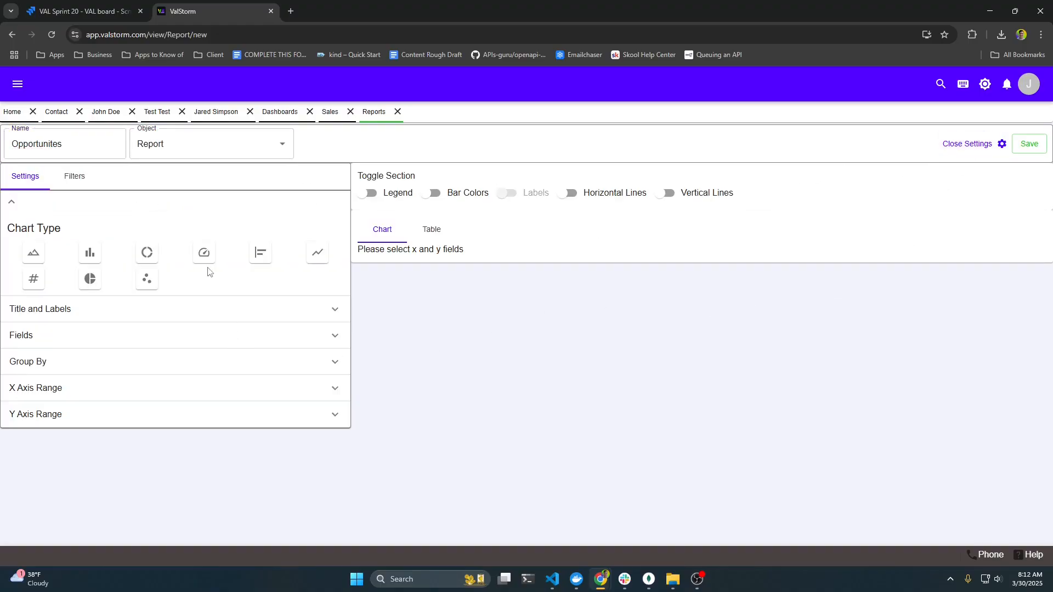
{"action": "left_click", "coordinate": [74, 176]}
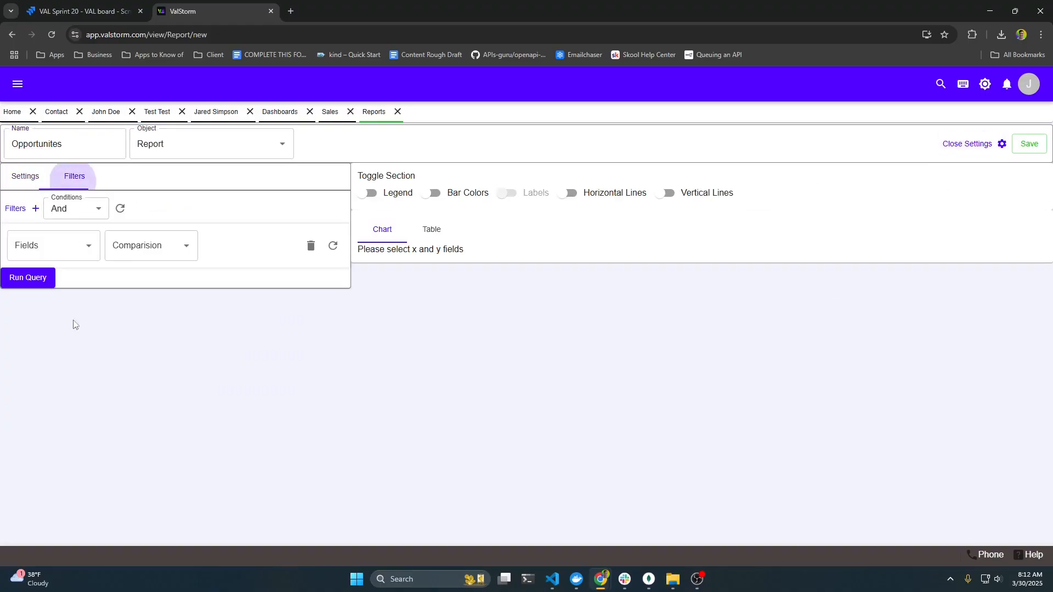
{"action": "left_click", "coordinate": [26, 177]}
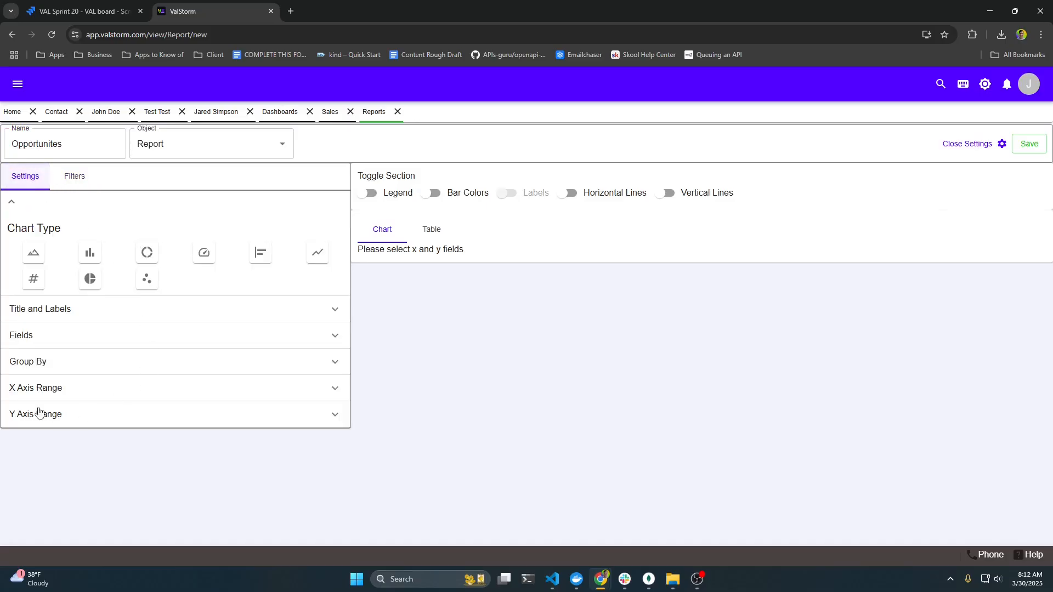
{"action": "left_click", "coordinate": [84, 346]}
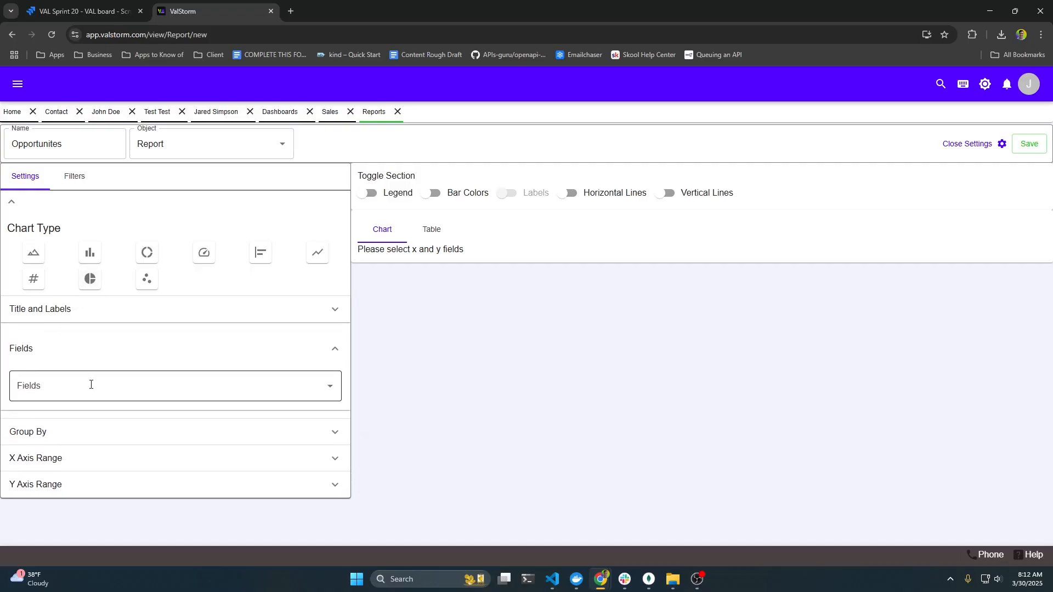
{"action": "left_click", "coordinate": [77, 395]}
{"action": "scroll", "coordinate": [58, 346], "scroll_direction": "down", "scroll_amount": 1}
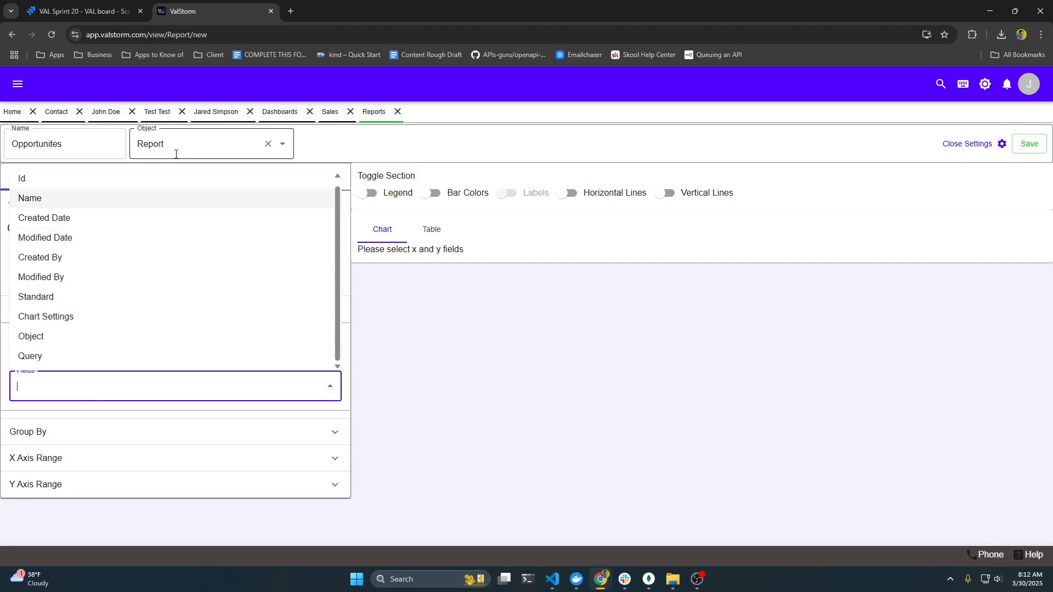
Step: Change the report's object to Opportunity, glance at its filters, and return to the chart settings
{"action": "left_click", "coordinate": [211, 144]}
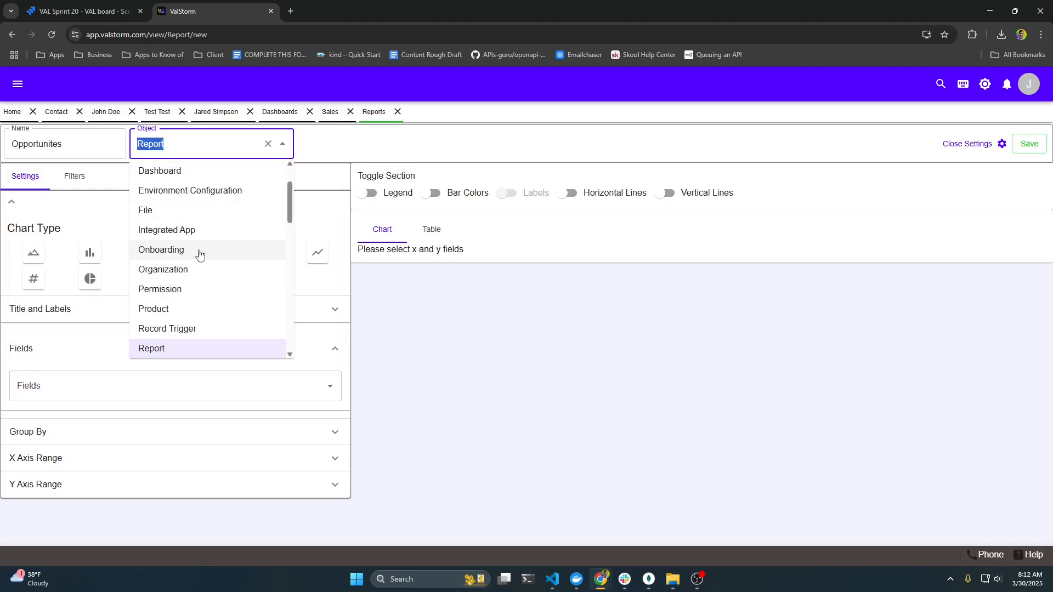
{"action": "type", "text": "op"}
{"action": "key", "text": "Down"}
{"action": "key", "text": "Return"}
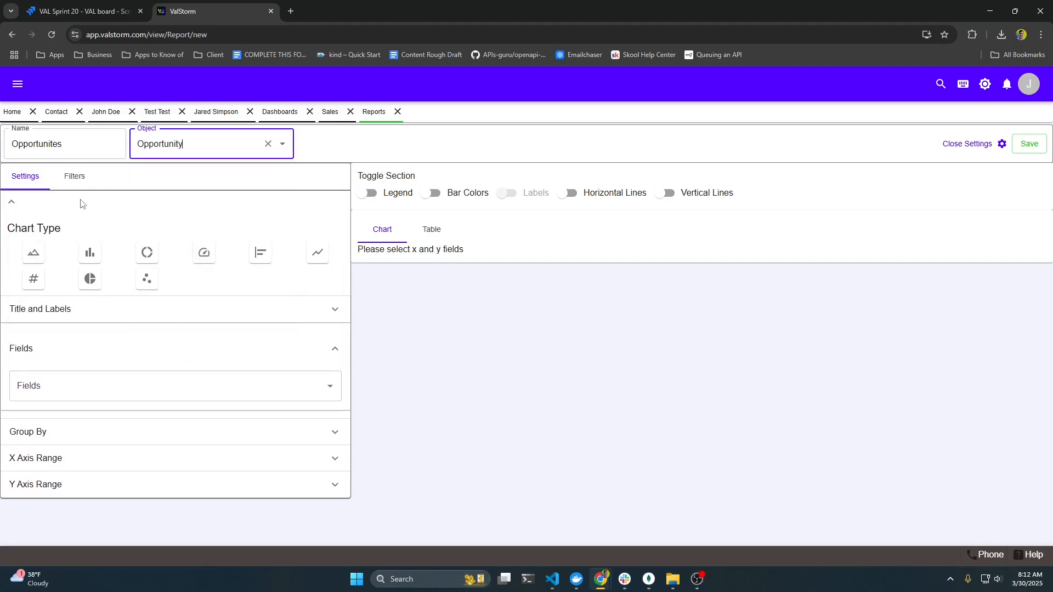
{"action": "left_click", "coordinate": [75, 176]}
{"action": "left_click", "coordinate": [23, 175]}
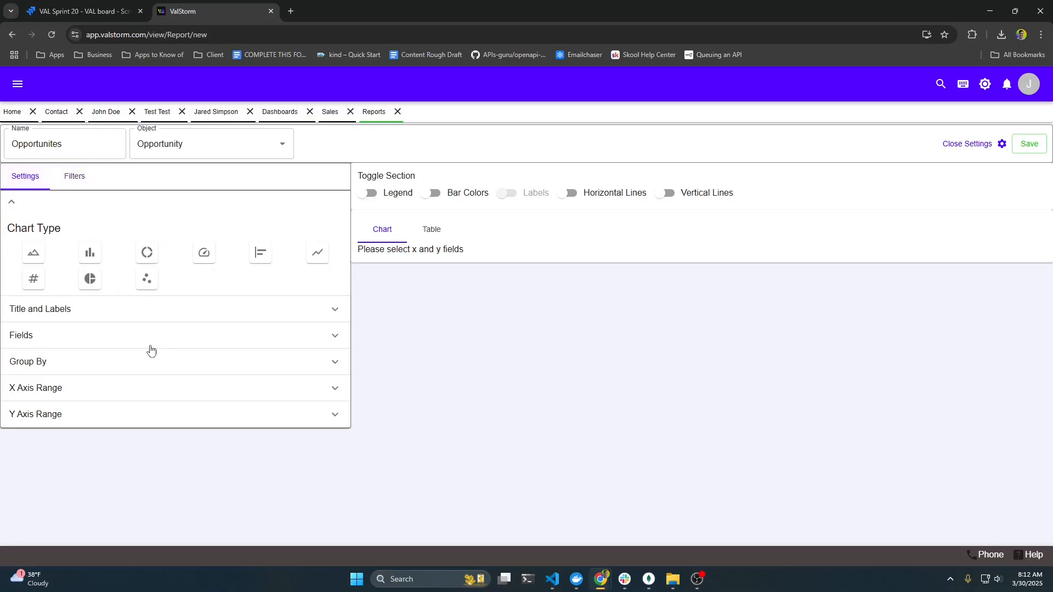
Step: Add the Amount field, group the report by Name, and show it as a bar chart
{"action": "left_click", "coordinate": [76, 333]}
{"action": "left_click", "coordinate": [75, 389]}
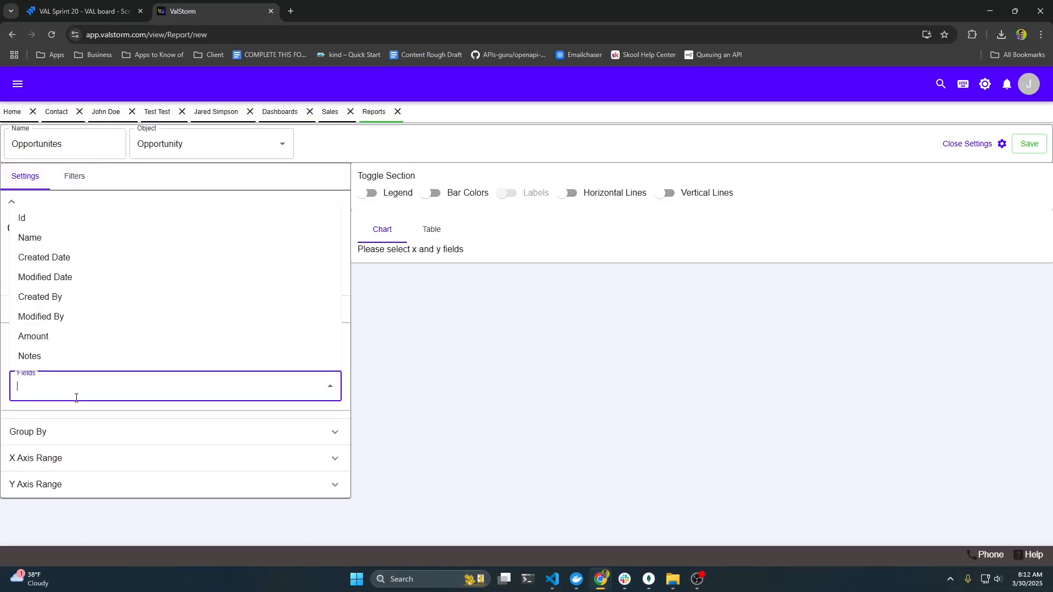
{"action": "left_click", "coordinate": [81, 340]}
{"action": "left_click", "coordinate": [63, 456]}
{"action": "left_click", "coordinate": [64, 493]}
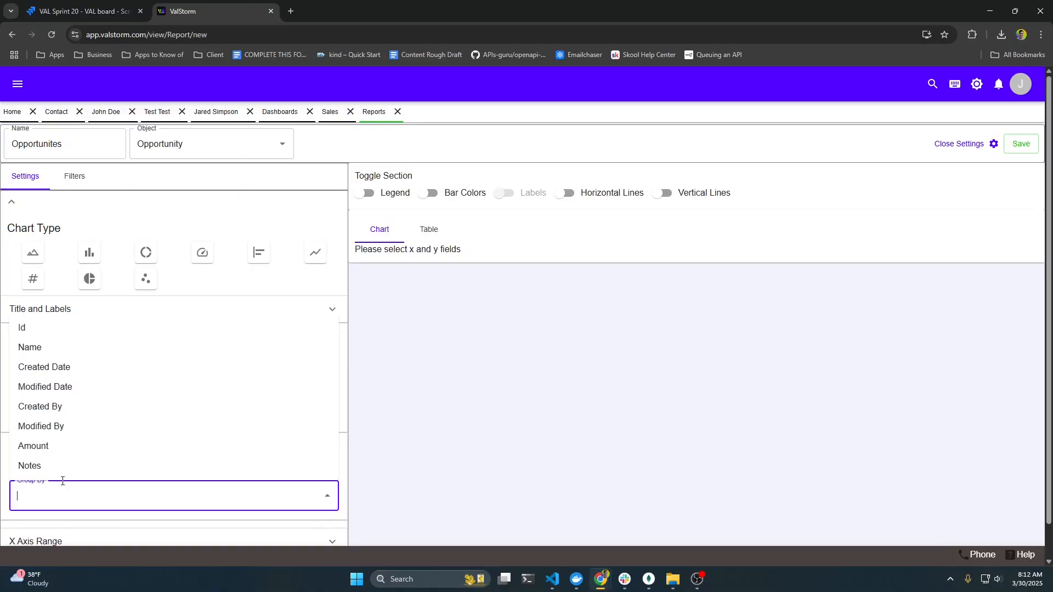
{"action": "left_click", "coordinate": [20, 351]}
{"action": "scroll", "coordinate": [718, 369], "scroll_direction": "down", "scroll_amount": 1}
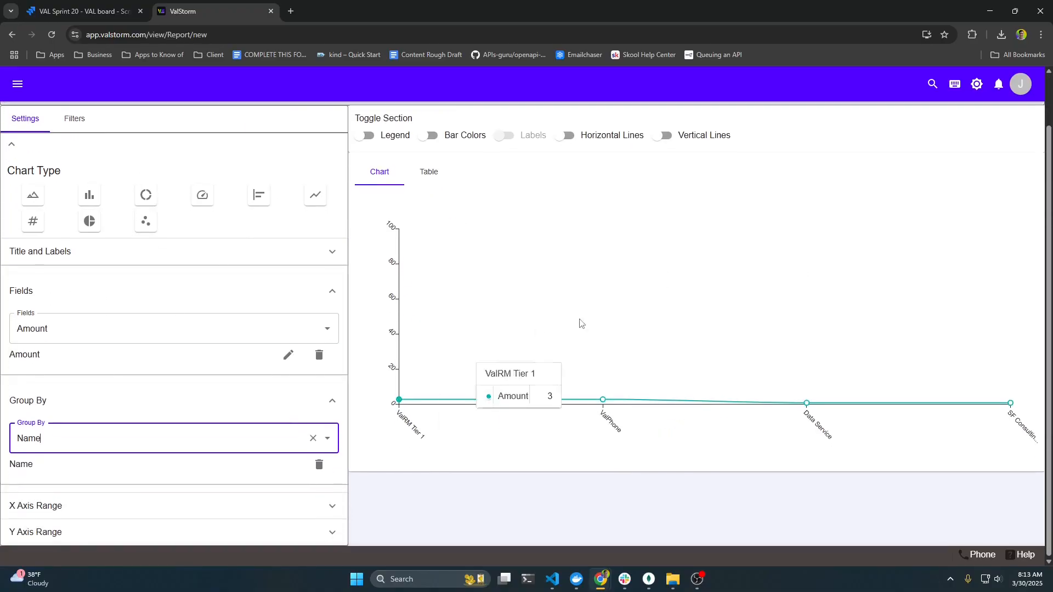
{"action": "left_click", "coordinate": [89, 194]}
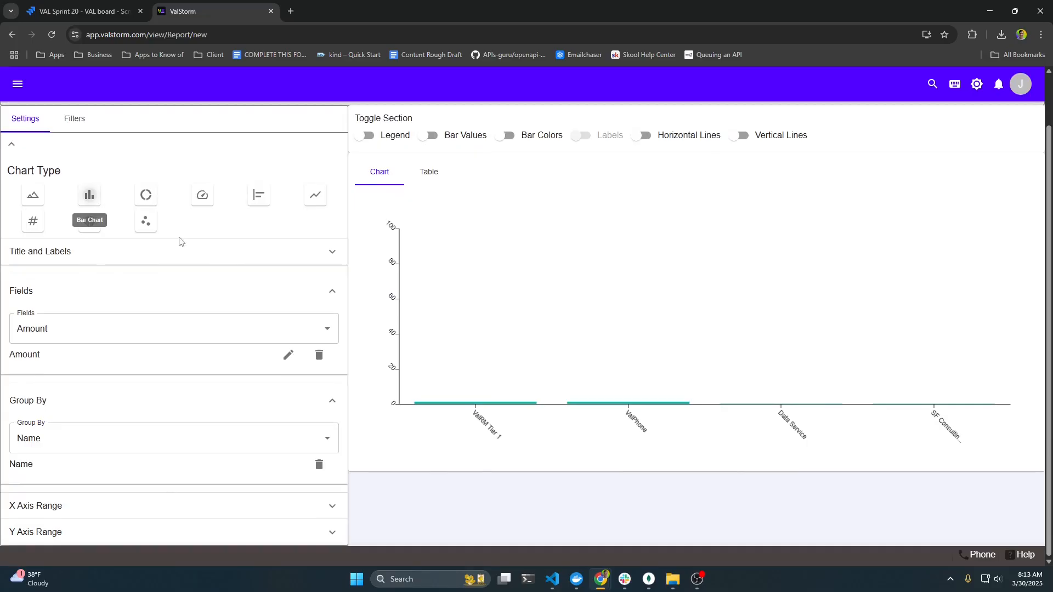
Step: Summarize the Amount field by Sum and extend the Y axis range to its full span
{"action": "left_click", "coordinate": [288, 356]}
{"action": "left_click", "coordinate": [203, 386]}
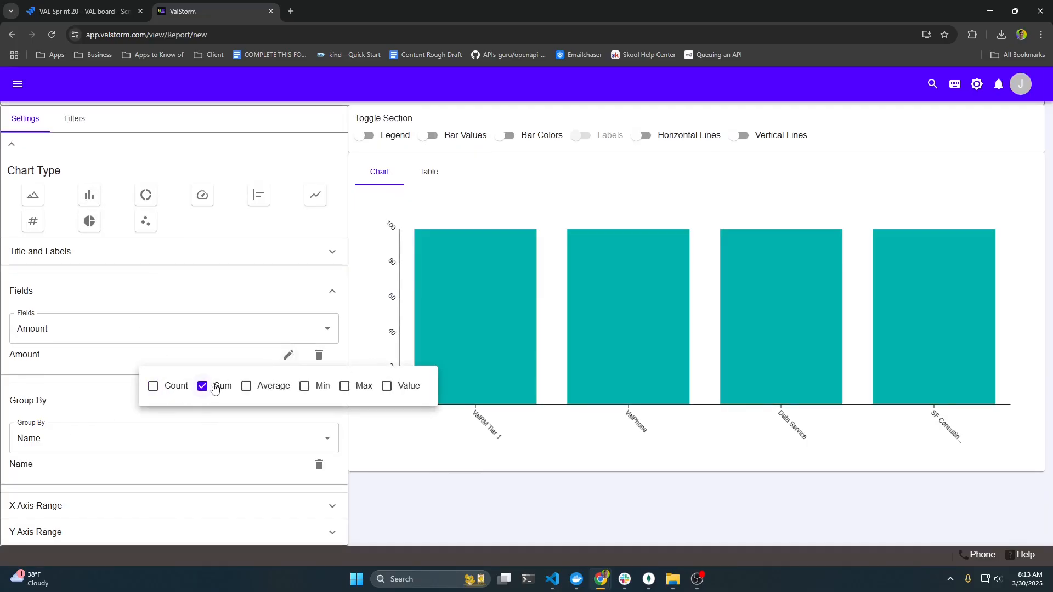
{"action": "left_click", "coordinate": [293, 359]}
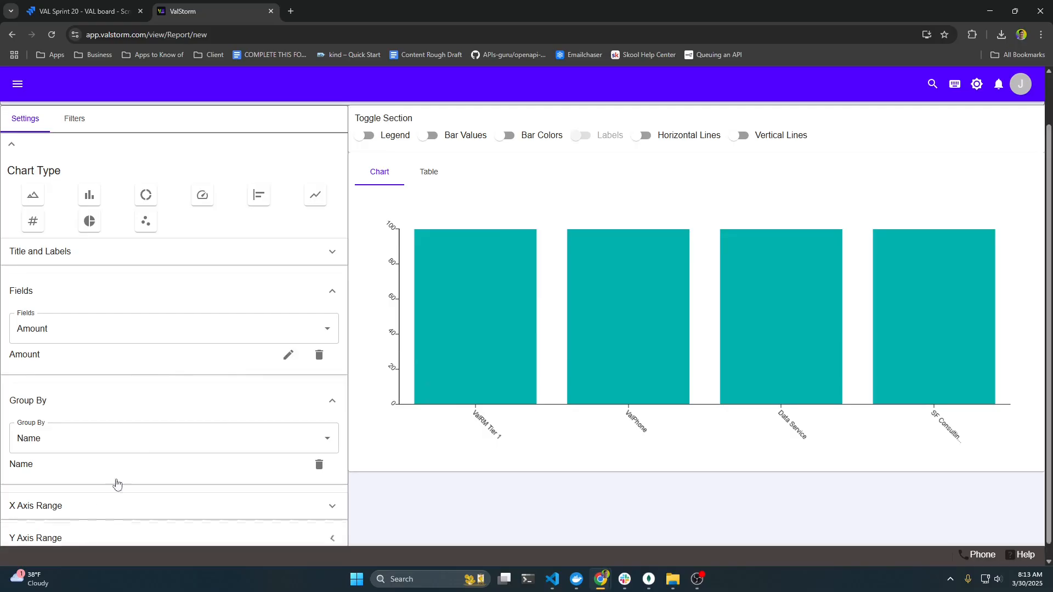
{"action": "left_click", "coordinate": [77, 532]}
{"action": "left_click_drag", "start_coordinate": [16, 535], "coordinate": [338, 528]}
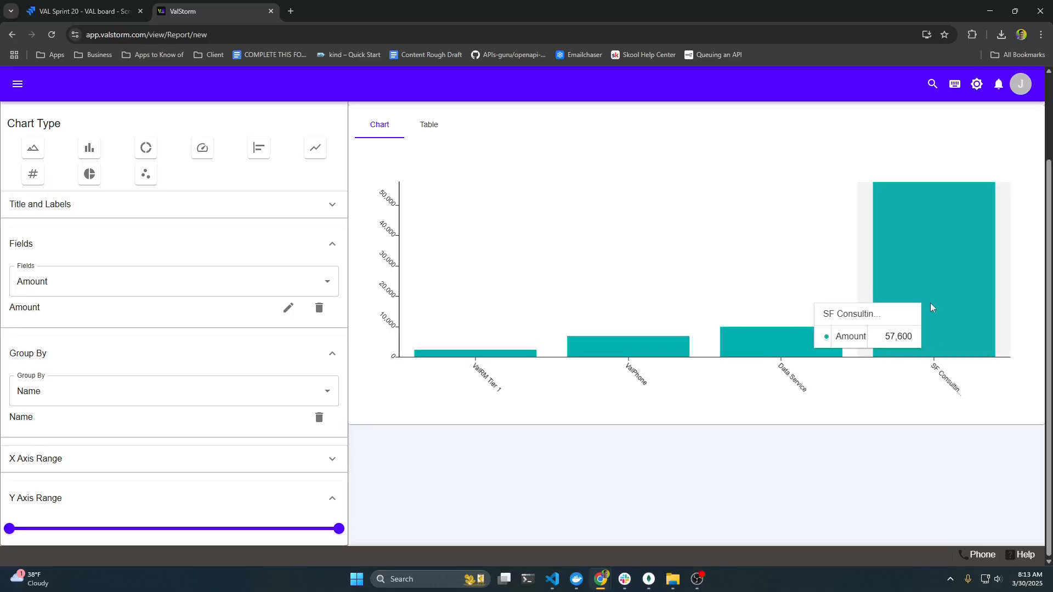
Step: Change the report to a pie chart and turn on Legend, Bar Values, and Bar Colors
{"action": "scroll", "coordinate": [212, 433], "scroll_direction": "up", "scroll_amount": 2}
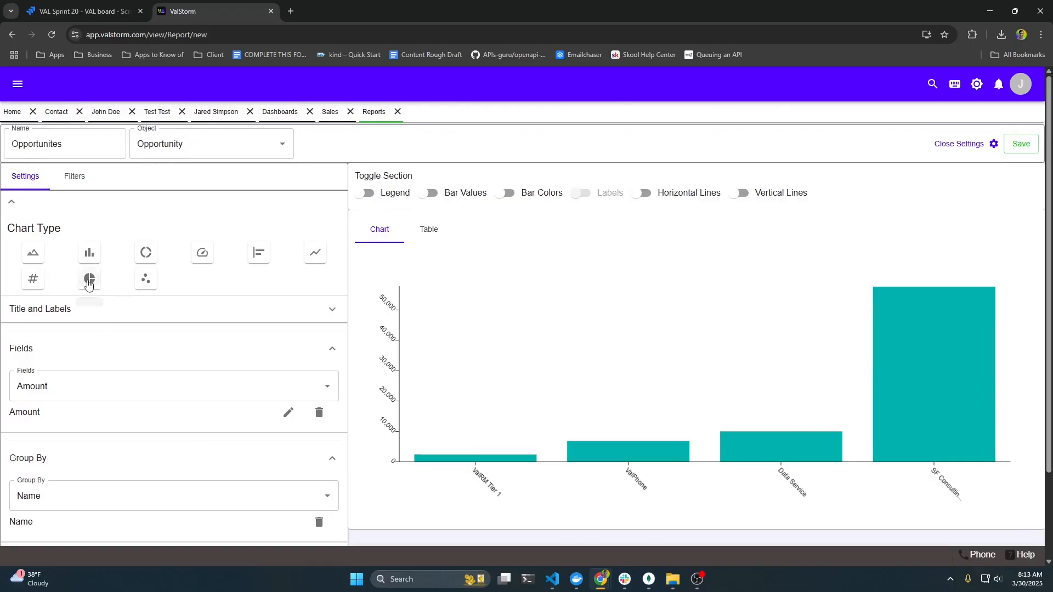
{"action": "left_click", "coordinate": [89, 280]}
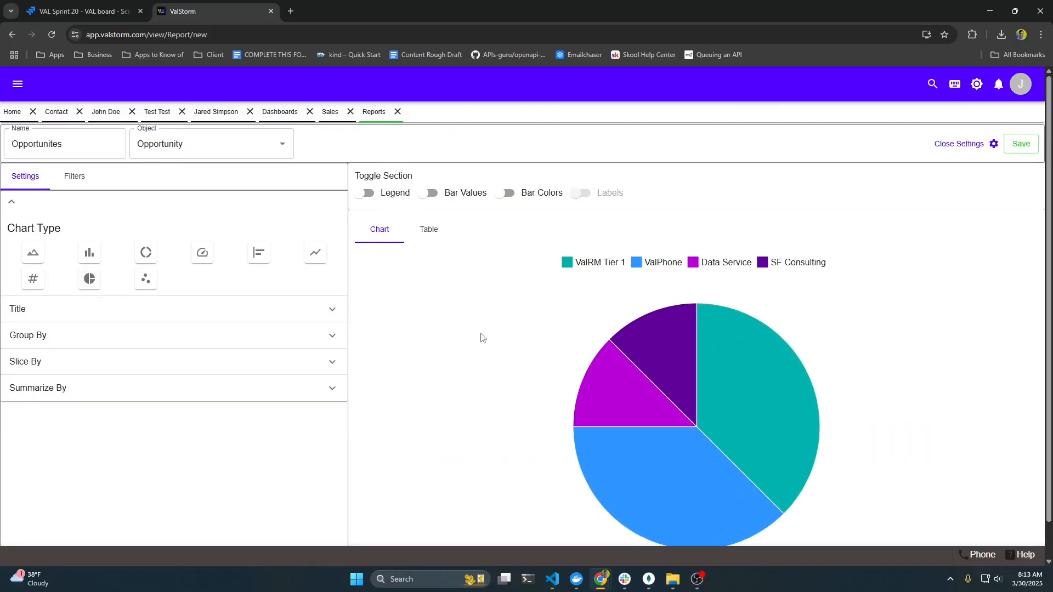
{"action": "left_click", "coordinate": [370, 196]}
{"action": "scroll", "coordinate": [371, 361], "scroll_direction": "down", "scroll_amount": 1}
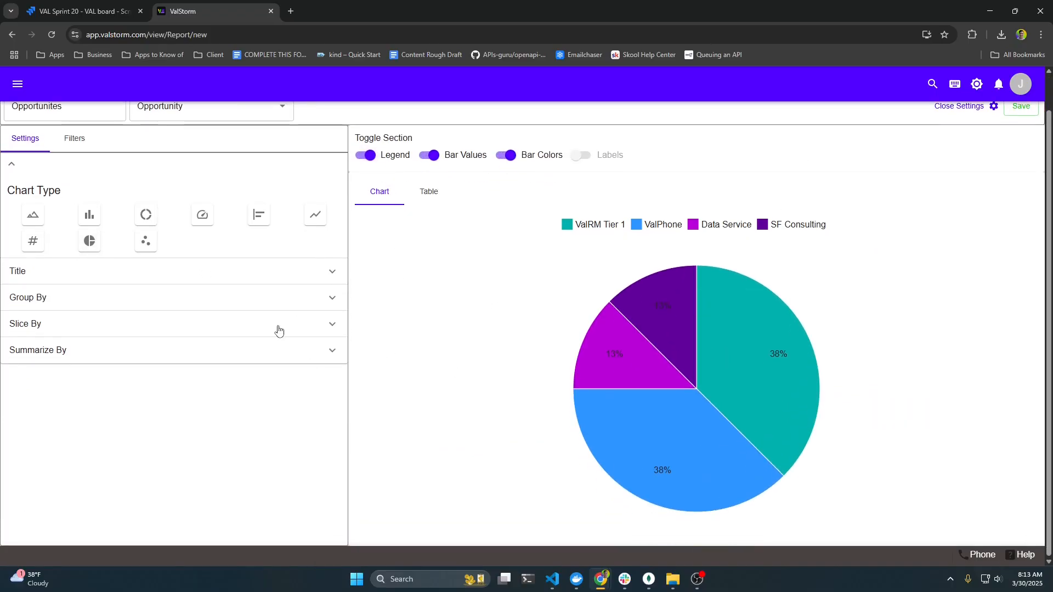
Step: Expand the pie chart's grouping and slicing settings, set the summarization type to sum, and inspect the slices
{"action": "left_click", "coordinate": [120, 301]}
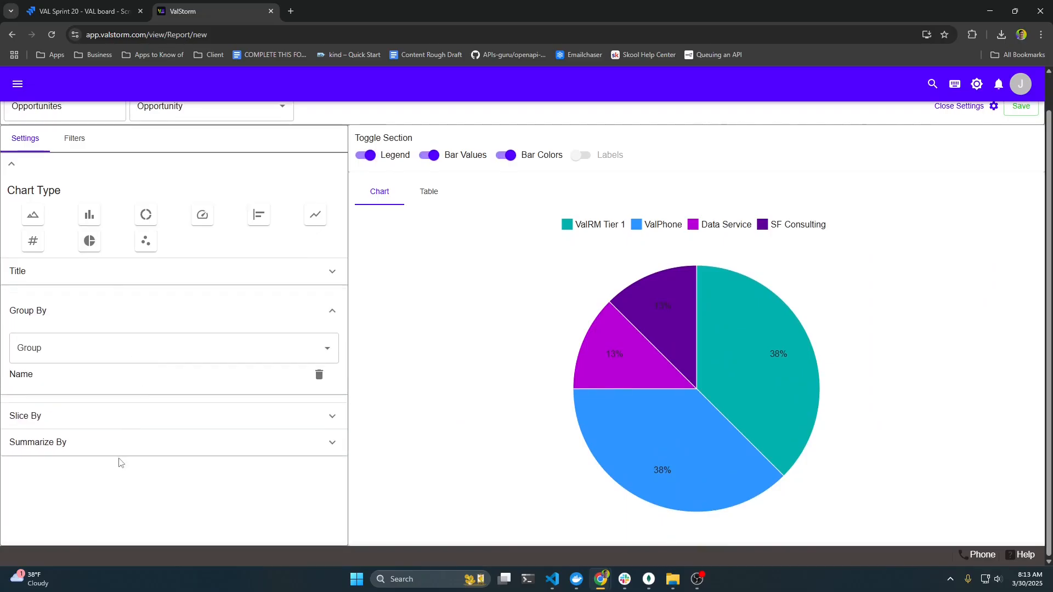
{"action": "left_click", "coordinate": [104, 443]}
{"action": "left_click", "coordinate": [115, 423]}
{"action": "scroll", "coordinate": [113, 423], "scroll_direction": "down", "scroll_amount": 1}
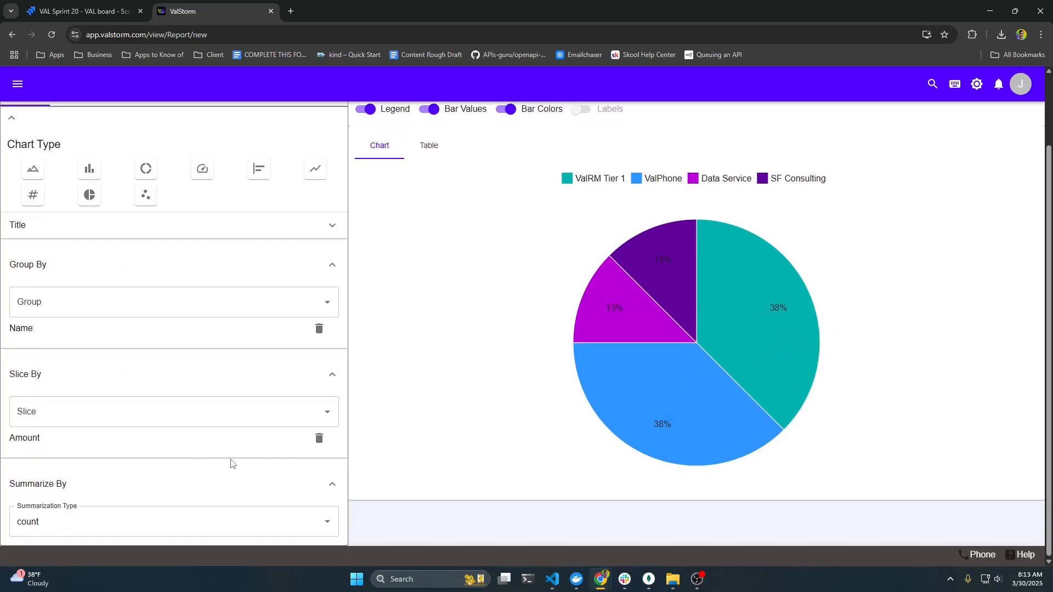
{"action": "left_click", "coordinate": [99, 520]}
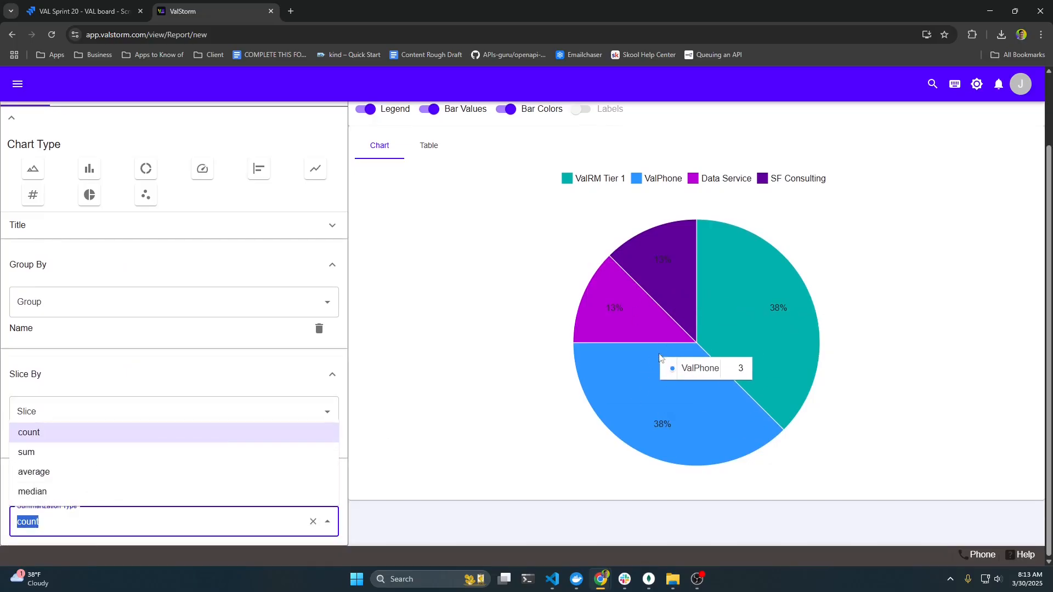
{"action": "left_click", "coordinate": [94, 453]}
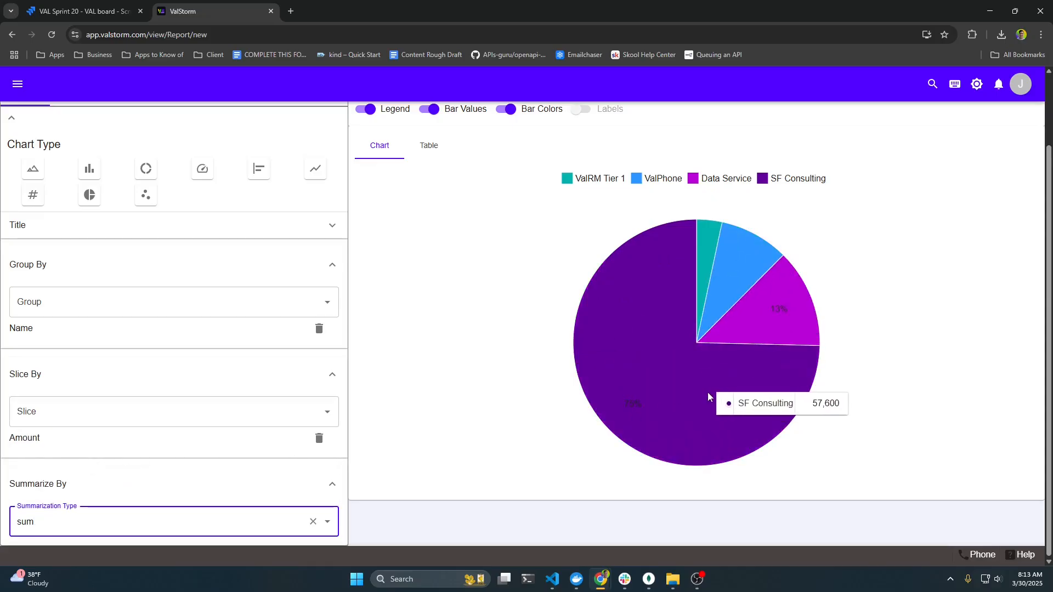
{"action": "mouse_move", "coordinate": [676, 365]}
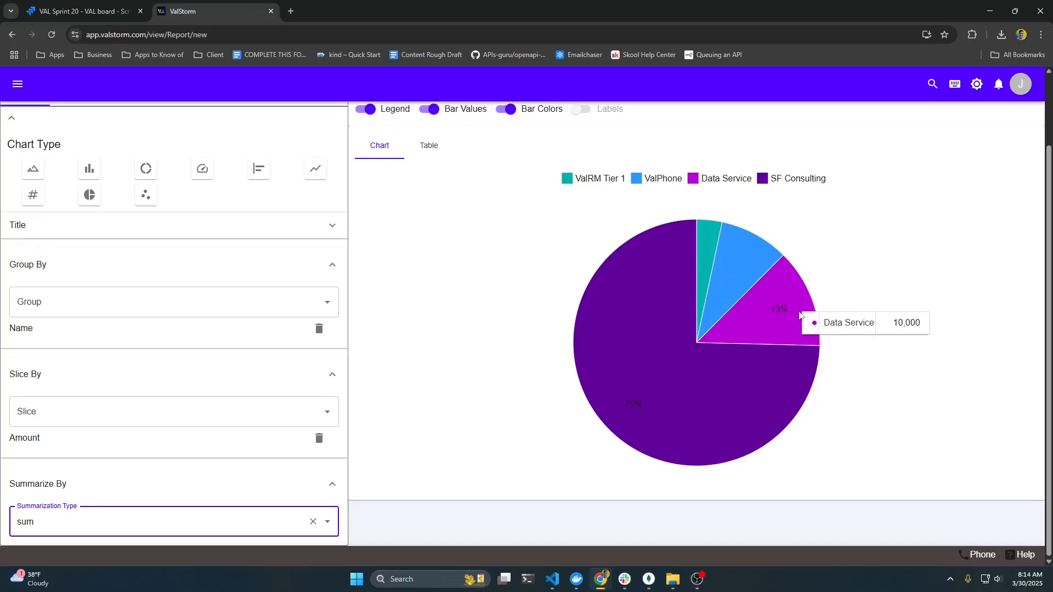
{"action": "scroll", "coordinate": [527, 356], "scroll_direction": "up", "scroll_amount": 2}
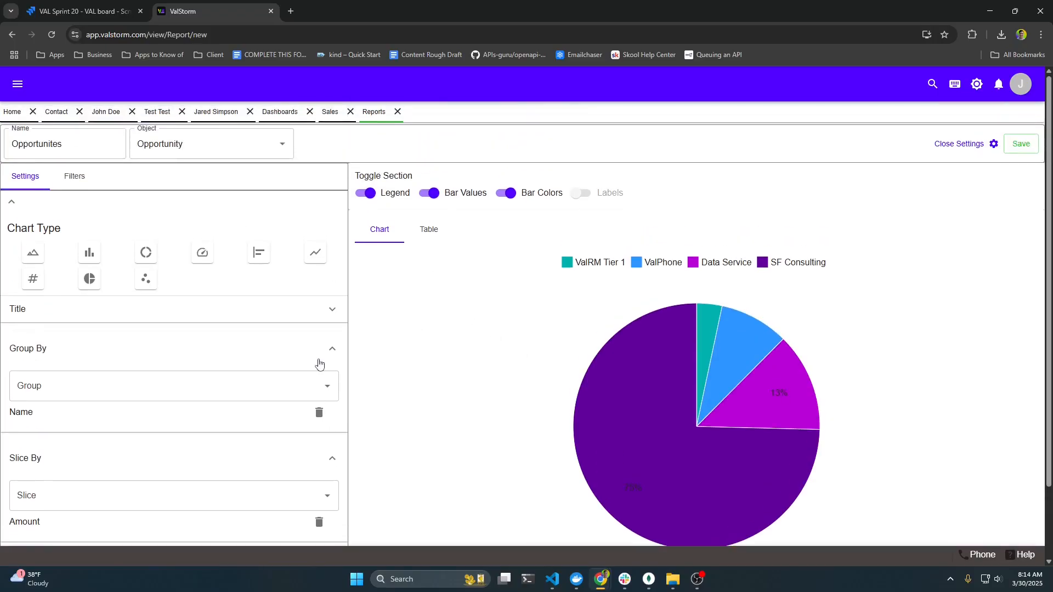
Step: Preview the Opportunities report as gauge, donut, scatter, line, and horizontal bar charts
{"action": "left_click", "coordinate": [202, 254]}
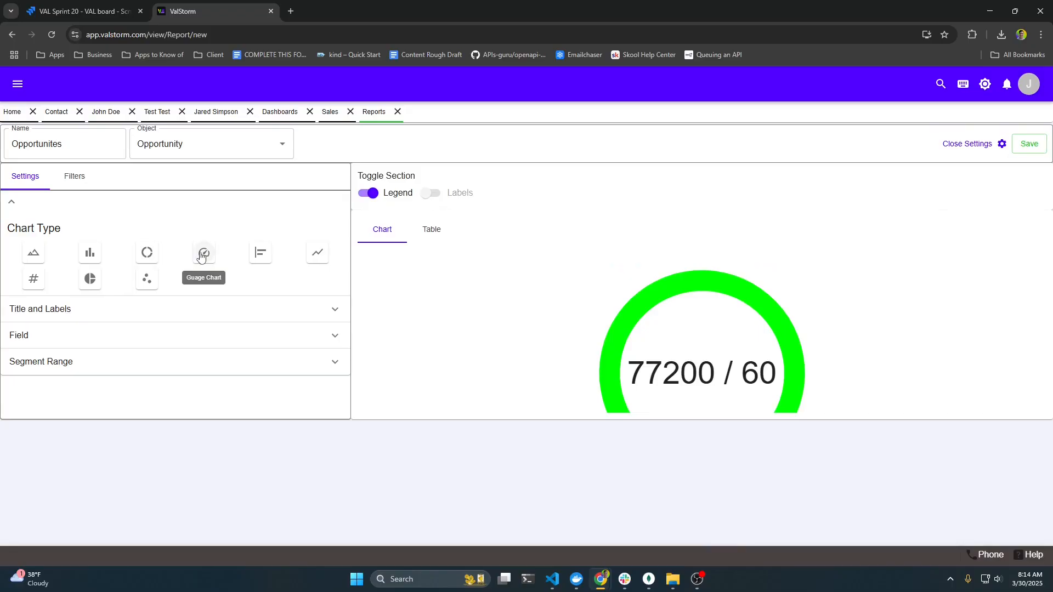
{"action": "left_click", "coordinate": [157, 258]}
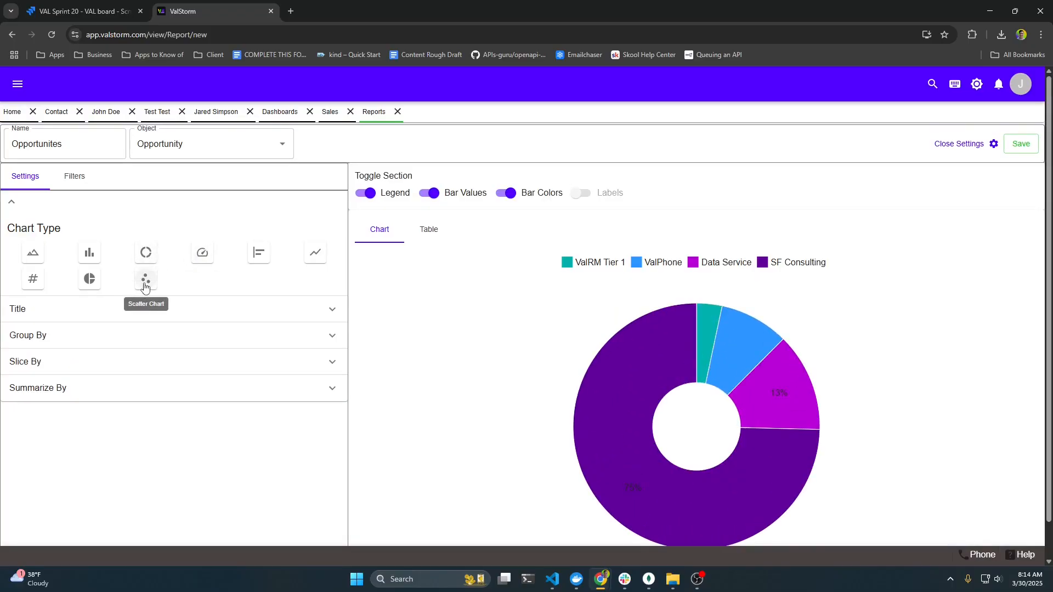
{"action": "left_click", "coordinate": [146, 280]}
{"action": "left_click", "coordinate": [318, 253]}
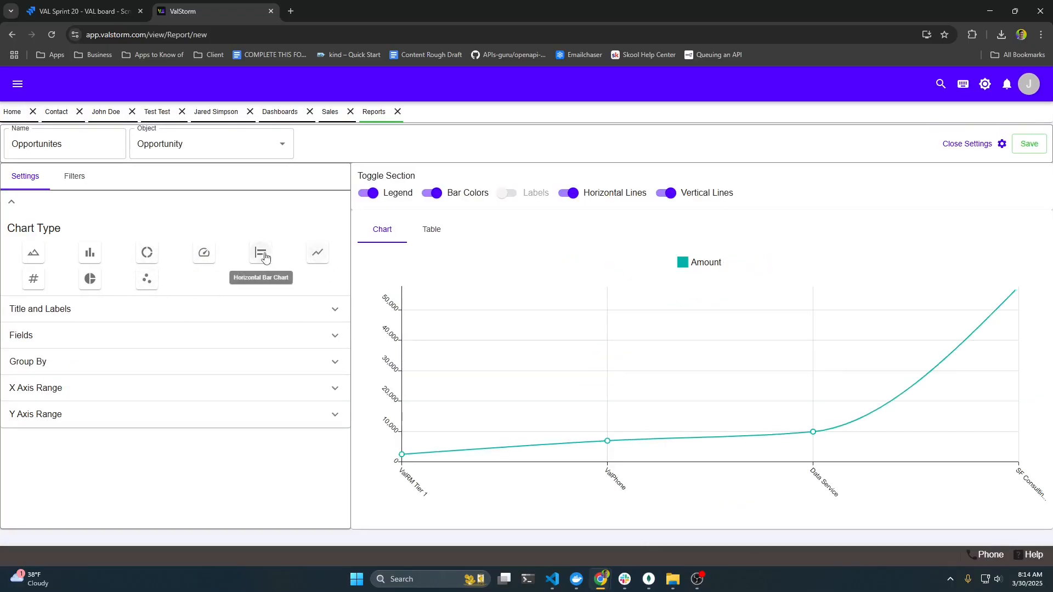
{"action": "left_click", "coordinate": [260, 254]}
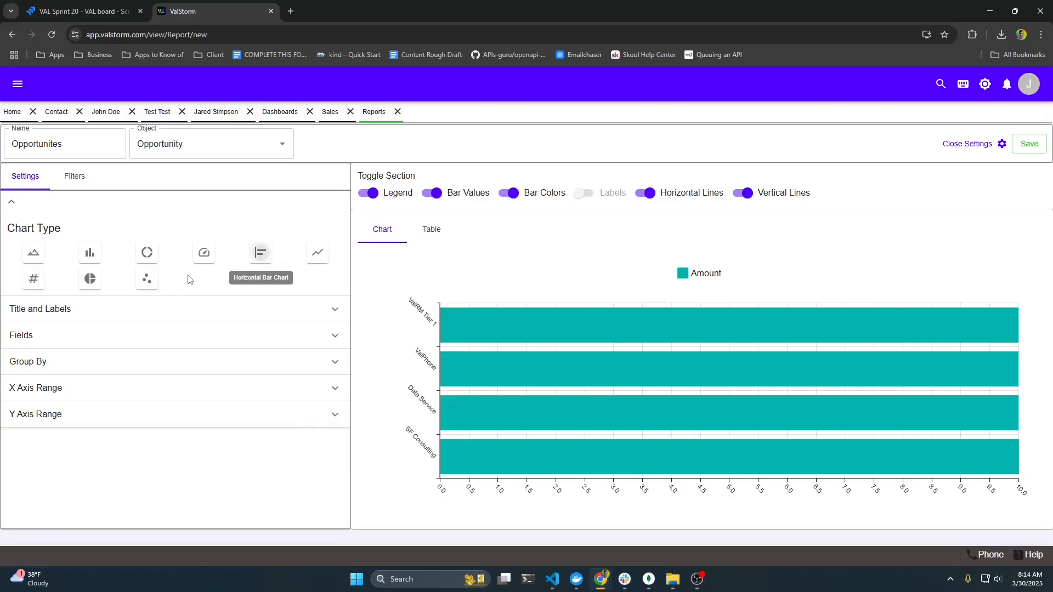
Step: Preview the Opportunities report as a number chart and change it to an area chart
{"action": "left_click", "coordinate": [43, 285]}
{"action": "left_click_drag", "start_coordinate": [481, 359], "coordinate": [1007, 367]}
{"action": "left_click", "coordinate": [717, 394]}
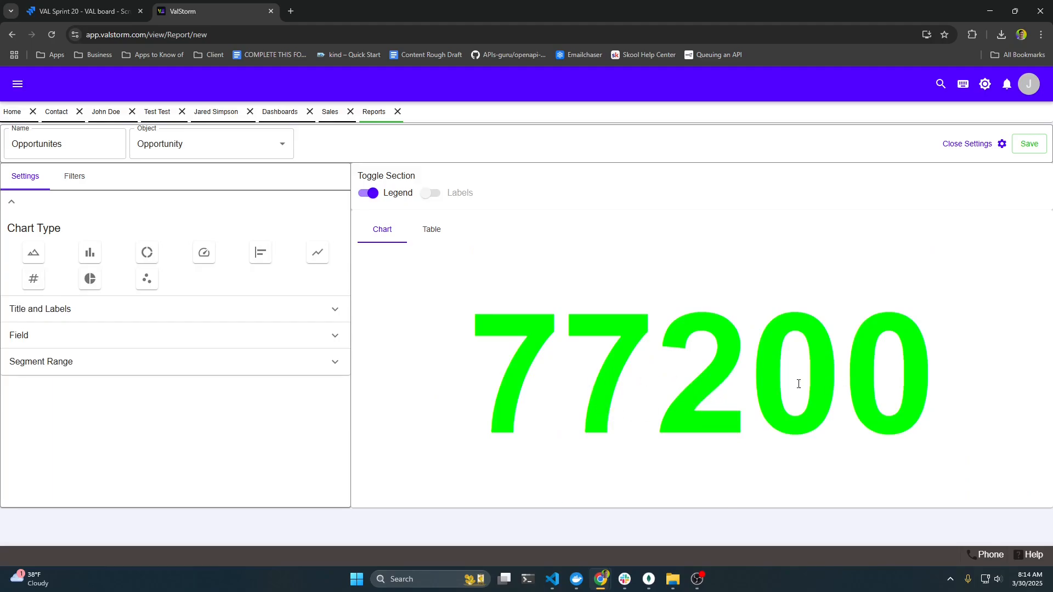
{"action": "left_click", "coordinate": [33, 254]}
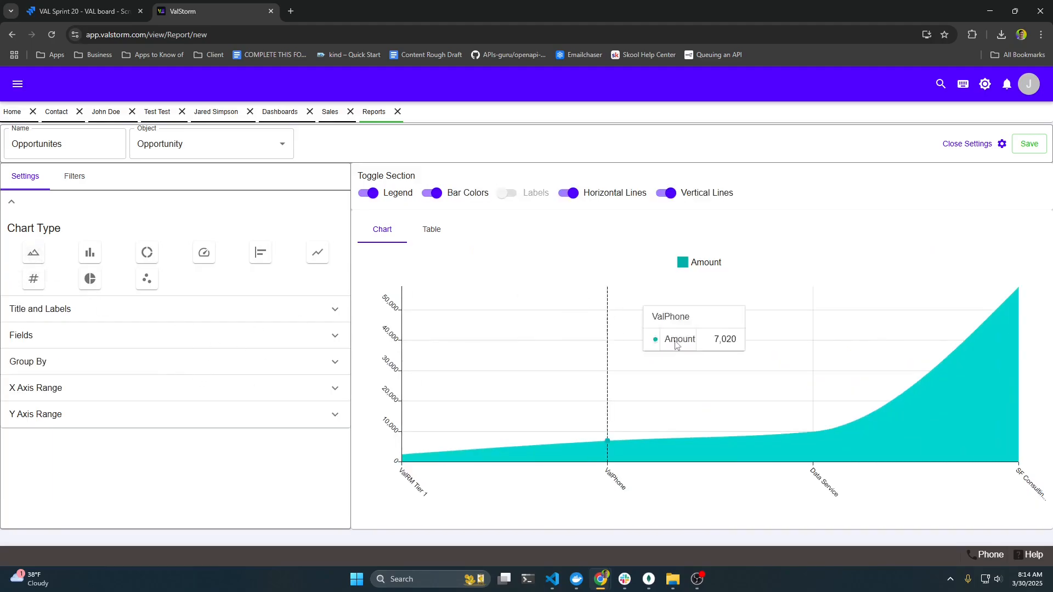
Step: Open the Sales dashboard from the dashboards list and look through all of its charts
{"action": "left_click", "coordinate": [282, 113]}
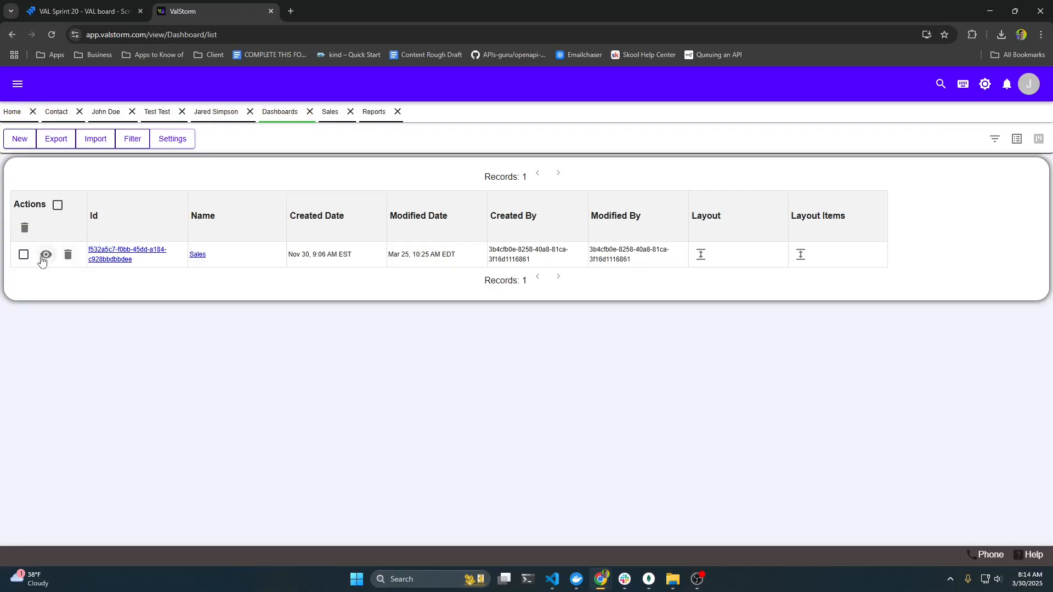
{"action": "left_click", "coordinate": [46, 255]}
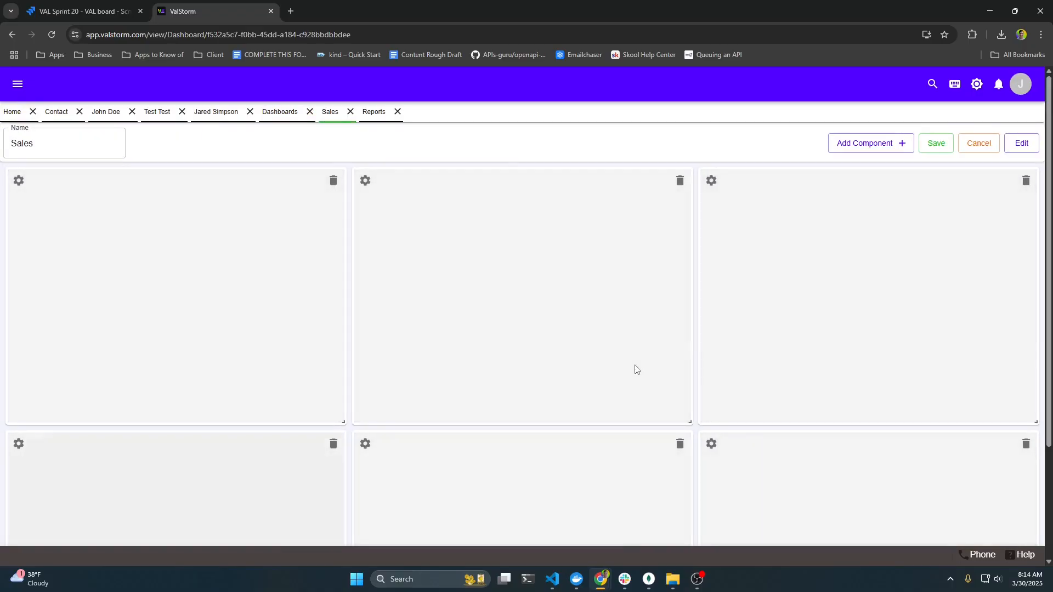
{"action": "scroll", "coordinate": [533, 310], "scroll_direction": "down", "scroll_amount": 3}
{"action": "scroll", "coordinate": [533, 310], "scroll_direction": "up", "scroll_amount": 3}
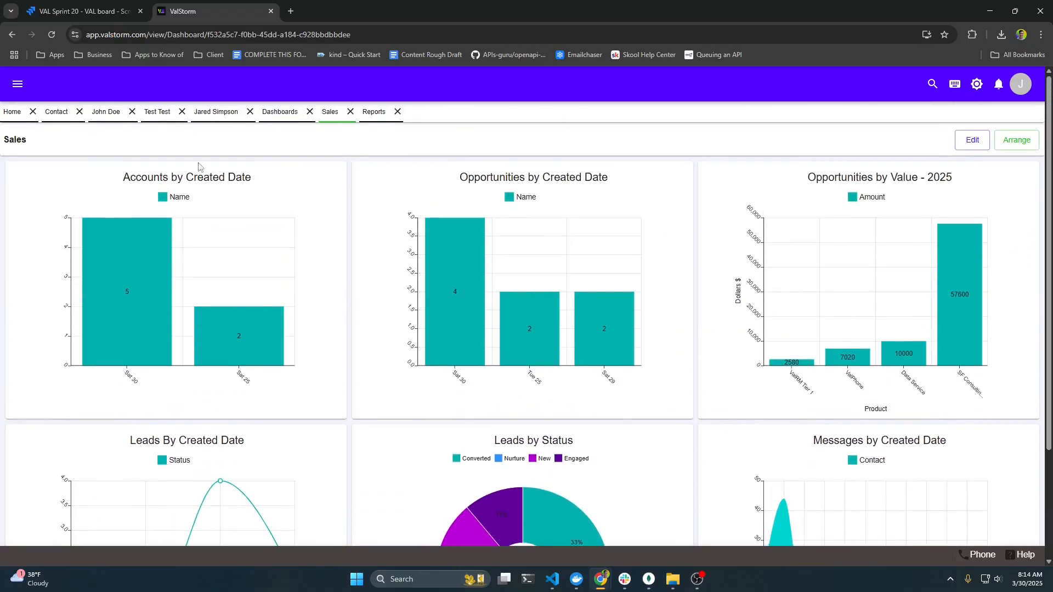
{"action": "scroll", "coordinate": [773, 208], "scroll_direction": "down", "scroll_amount": 3}
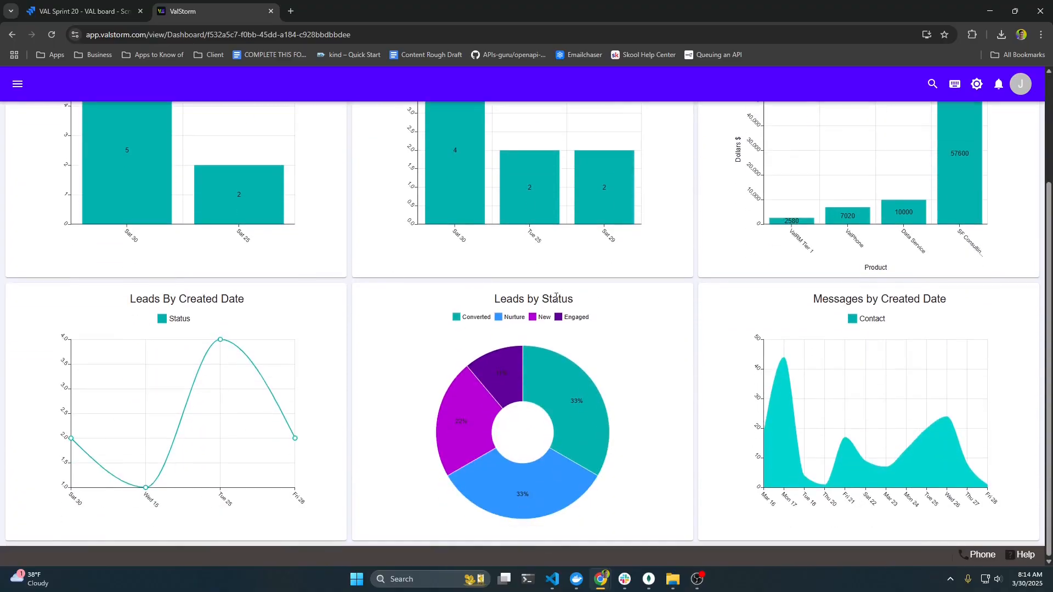
{"action": "scroll", "coordinate": [950, 173], "scroll_direction": "up", "scroll_amount": 3}
Step: Arrange the Sales dashboard so Opportunities by Value - 2025 comes first and Messages by Created Date sits in the top row
{"action": "left_click", "coordinate": [1013, 142]}
{"action": "left_click_drag", "start_coordinate": [801, 212], "coordinate": [399, 269]}
{"action": "scroll", "coordinate": [658, 257], "scroll_direction": "down", "scroll_amount": 3}
{"action": "left_click_drag", "start_coordinate": [932, 247], "coordinate": [802, 371]}
{"action": "scroll", "coordinate": [713, 362], "scroll_direction": "up", "scroll_amount": 3}
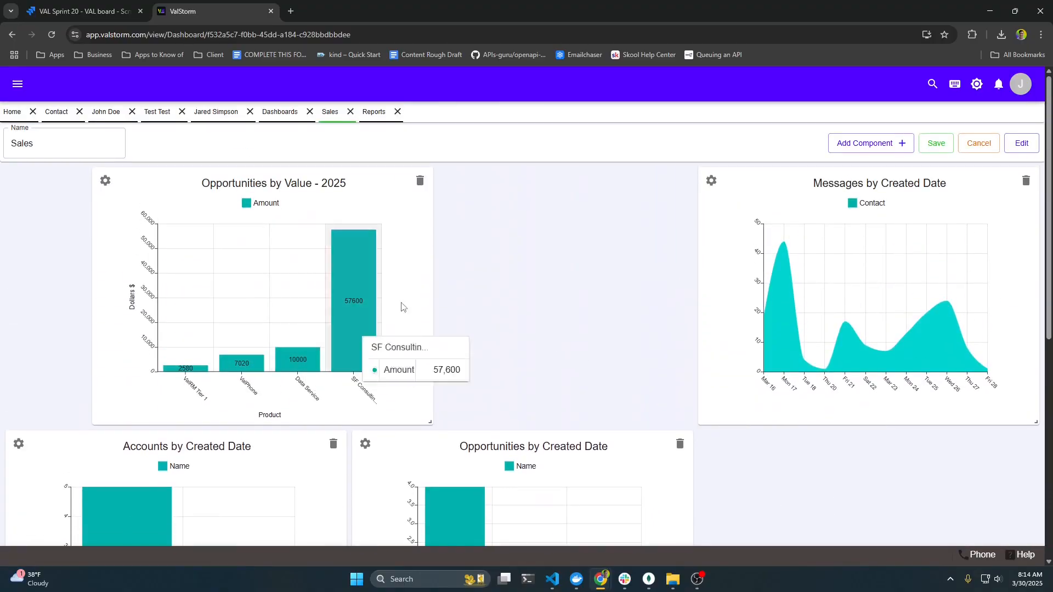
{"action": "left_click_drag", "start_coordinate": [402, 306], "coordinate": [329, 258]}
{"action": "scroll", "coordinate": [673, 423], "scroll_direction": "down", "scroll_amount": 4}
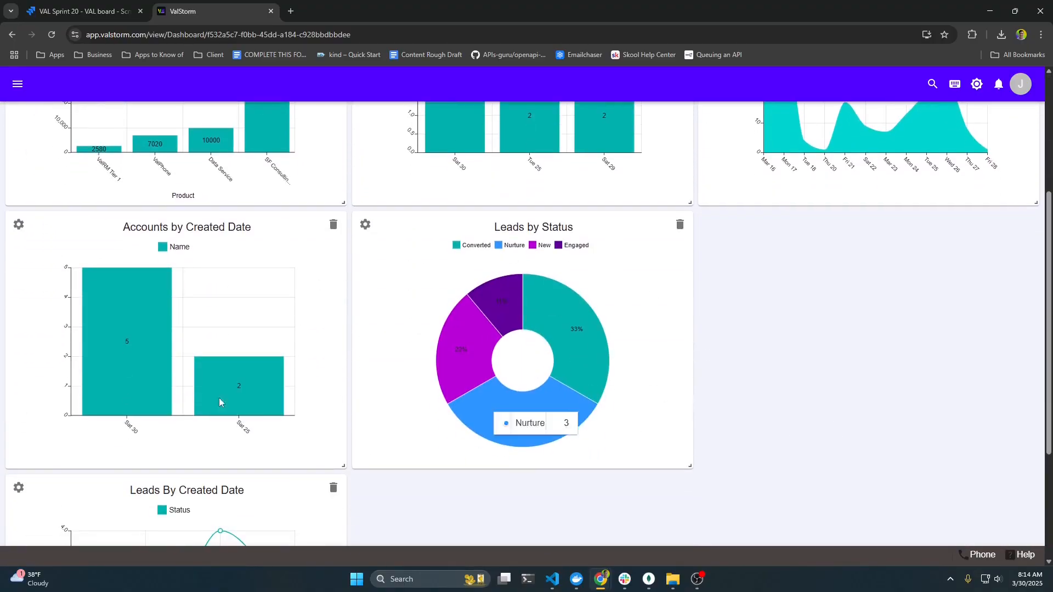
{"action": "scroll", "coordinate": [219, 396], "scroll_direction": "up", "scroll_amount": 4}
{"action": "scroll", "coordinate": [523, 279], "scroll_direction": "down", "scroll_amount": 1}
{"action": "scroll", "coordinate": [606, 390], "scroll_direction": "down", "scroll_amount": 6}
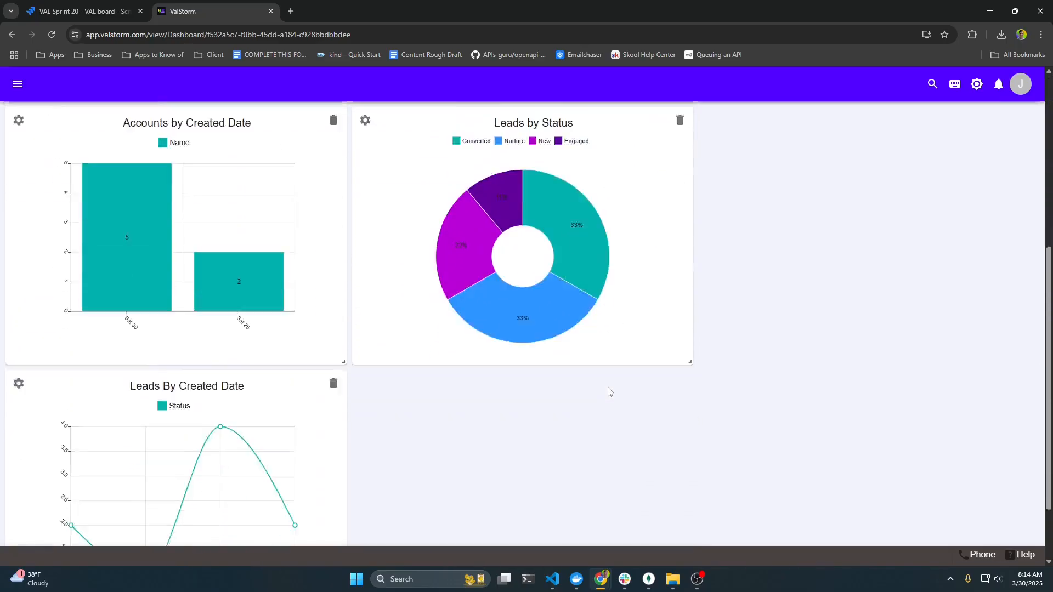
{"action": "scroll", "coordinate": [767, 274], "scroll_direction": "up", "scroll_amount": 6}
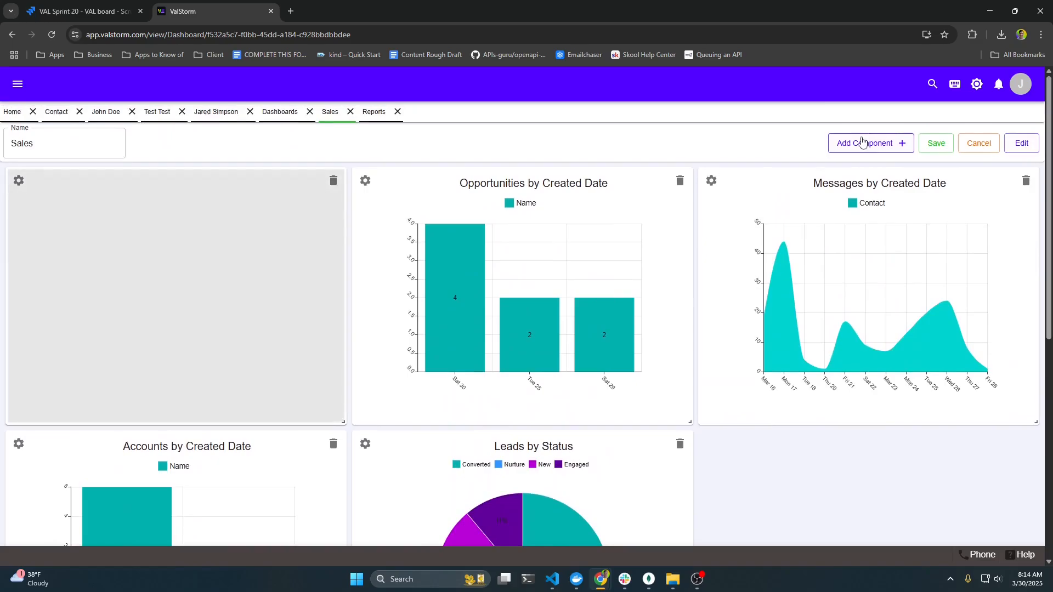
Step: Edit the Sales dashboard and select the Opportunities report for its first component
{"action": "left_click", "coordinate": [1022, 144]}
{"action": "left_click", "coordinate": [21, 183]}
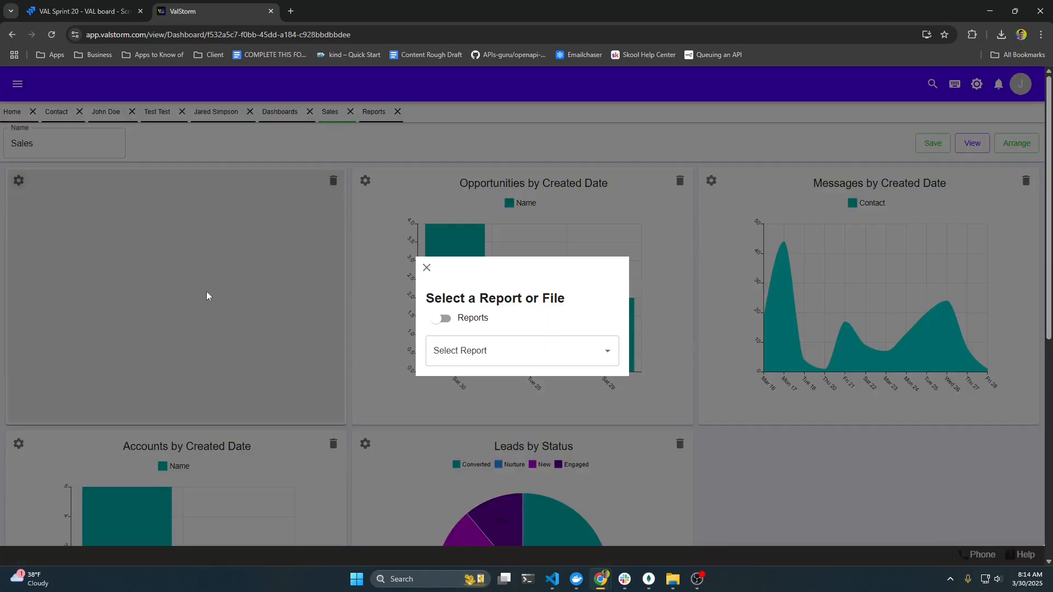
{"action": "left_click", "coordinate": [517, 349]}
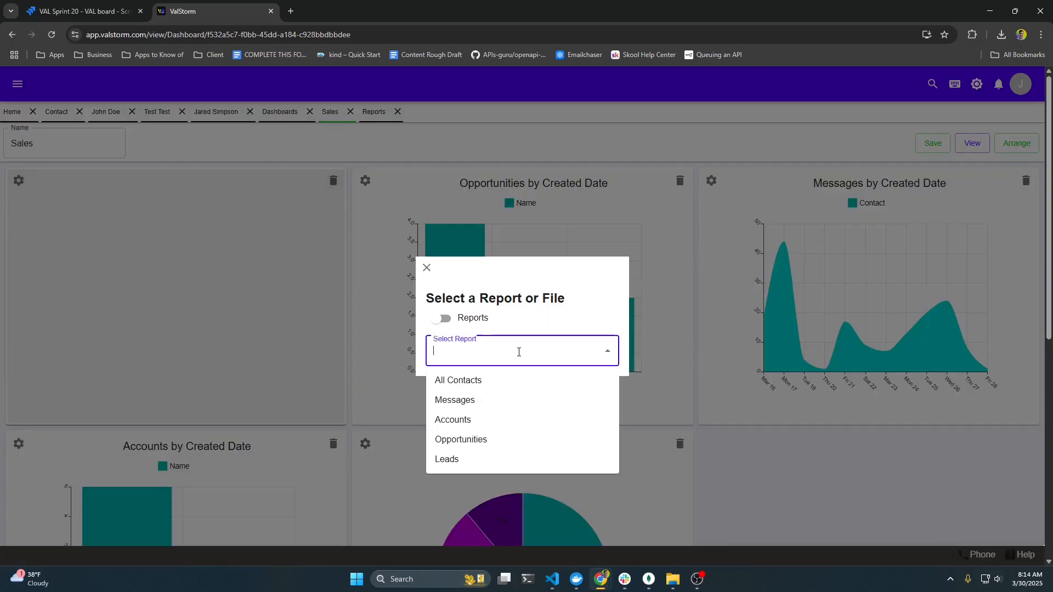
{"action": "left_click", "coordinate": [476, 439]}
{"action": "left_click", "coordinate": [523, 370]}
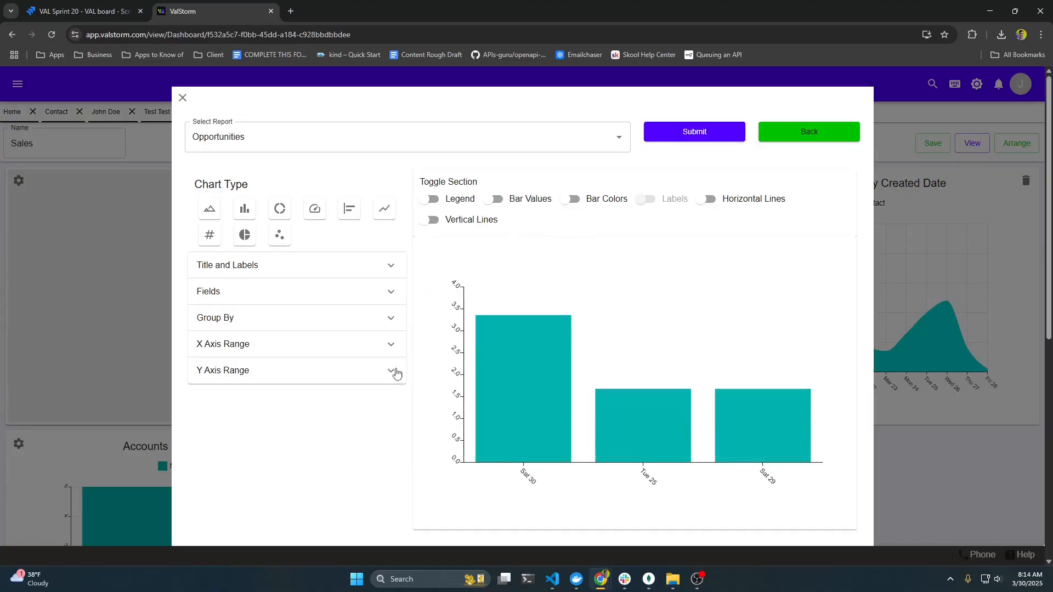
Step: Make the component a pie chart sliced by Amount and summarized by sum
{"action": "left_click", "coordinate": [250, 234]}
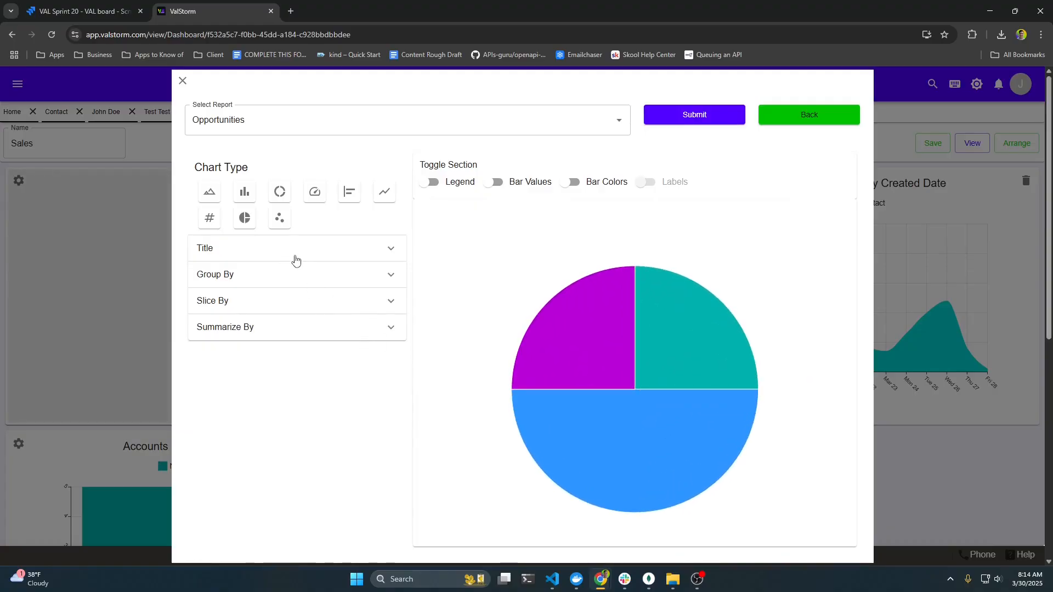
{"action": "left_click", "coordinate": [237, 312]}
{"action": "left_click", "coordinate": [249, 354]}
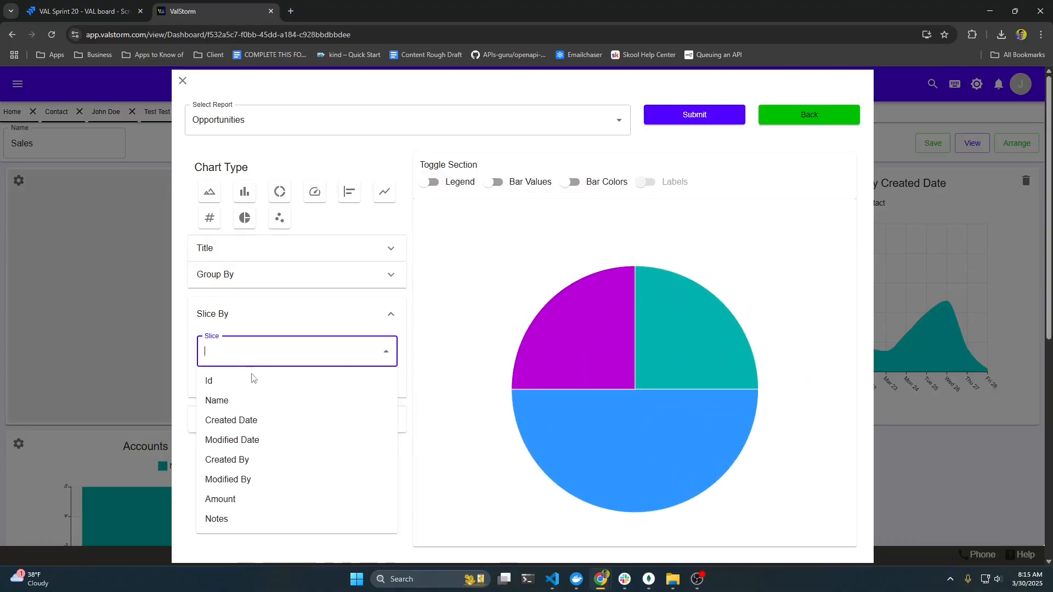
{"action": "left_click", "coordinate": [241, 499]}
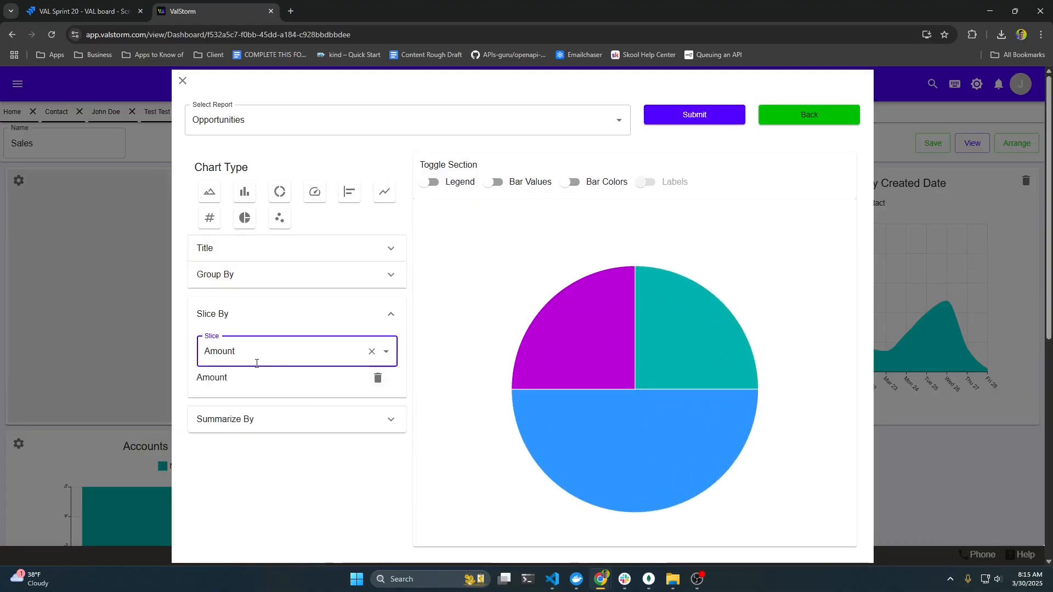
{"action": "left_click", "coordinate": [247, 419]}
{"action": "left_click", "coordinate": [237, 461]}
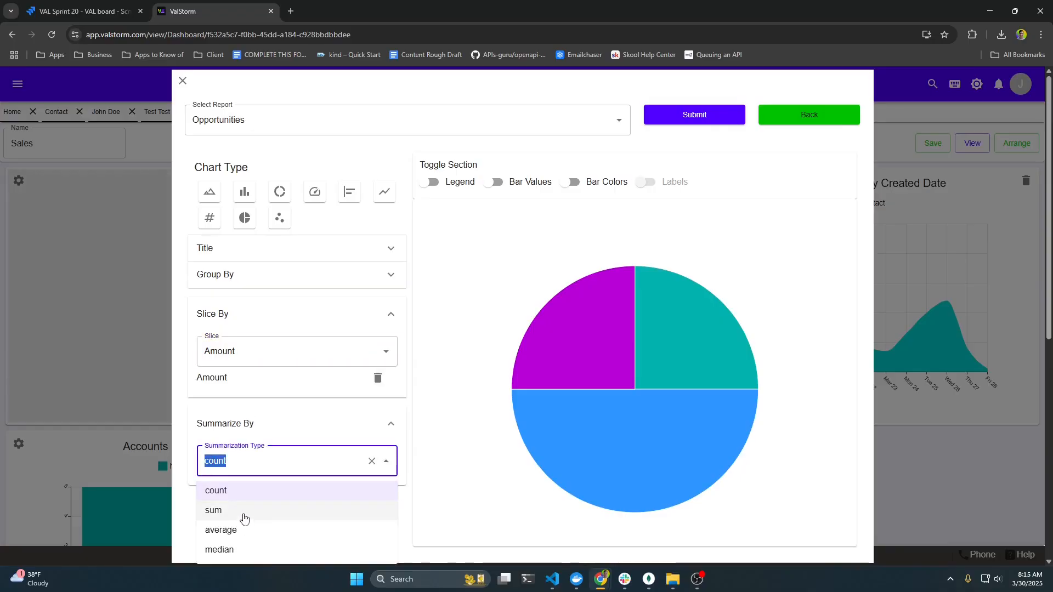
{"action": "left_click", "coordinate": [244, 511]}
Step: Group the pie chart by Name with Legend, Bar Values, and Bar Colors on, and close the component settings without submitting
{"action": "left_click", "coordinate": [435, 187]}
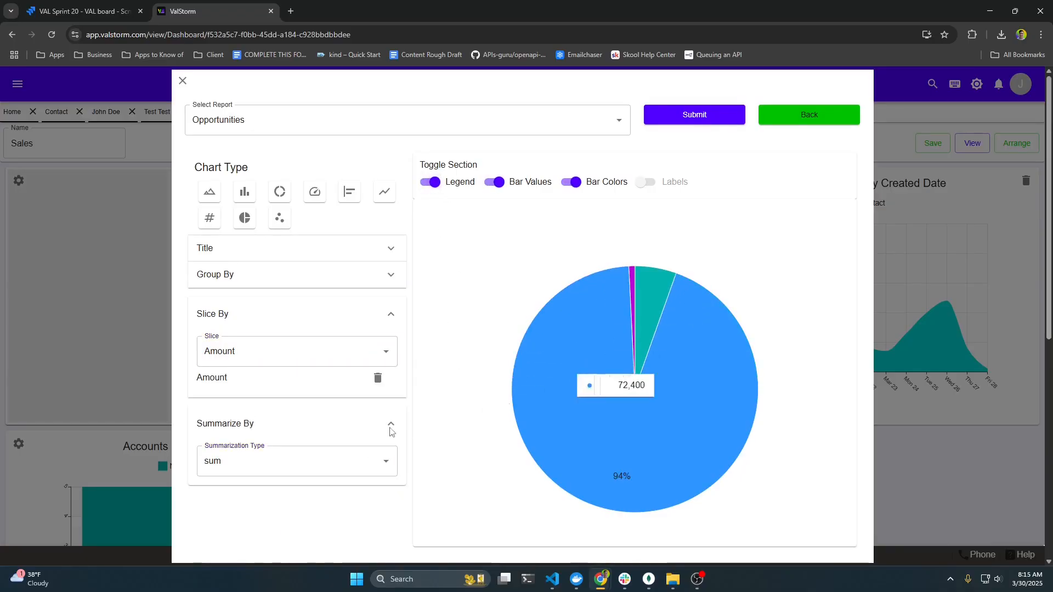
{"action": "left_click", "coordinate": [277, 281]}
{"action": "left_click", "coordinate": [243, 360]}
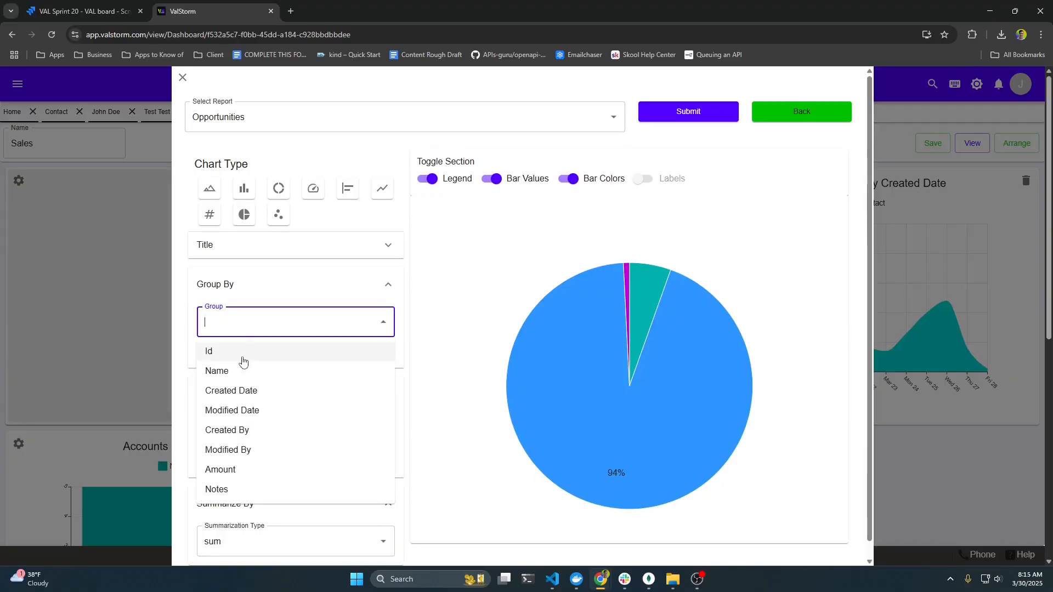
{"action": "left_click", "coordinate": [244, 372]}
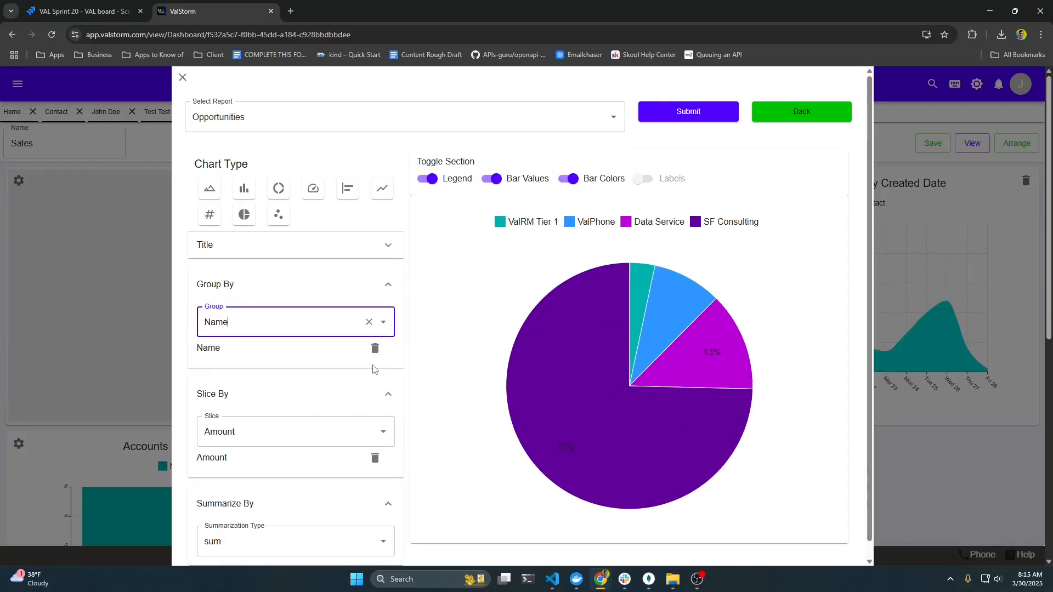
{"action": "left_click", "coordinate": [307, 245]}
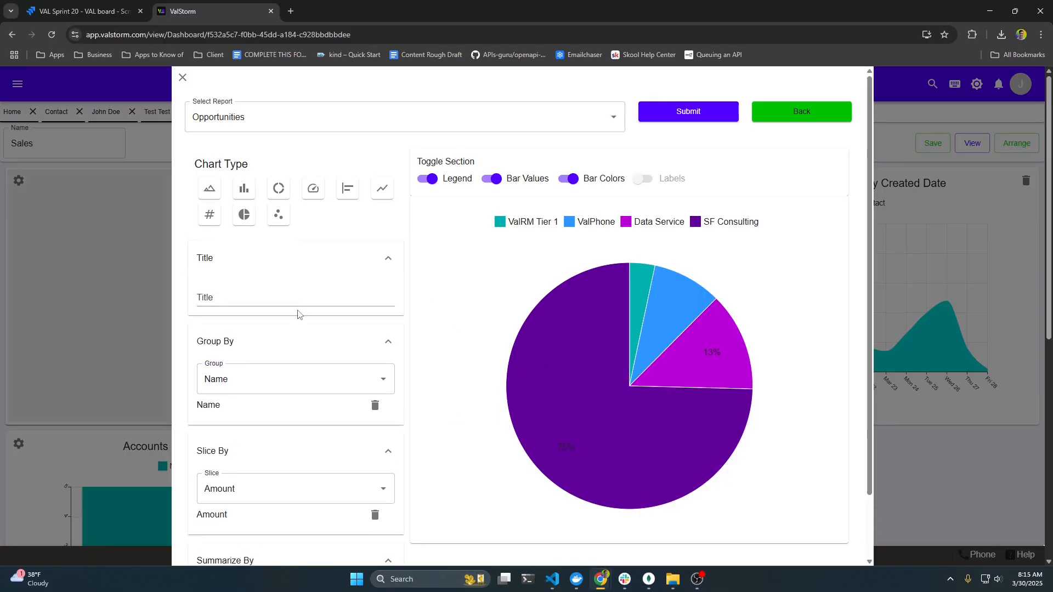
{"action": "left_click", "coordinate": [283, 244]}
{"action": "left_click", "coordinate": [185, 78]}
Step: Expand the navigation sidebar, view the phone panel alongside a contact record, and close the panel
{"action": "left_click", "coordinate": [17, 84]}
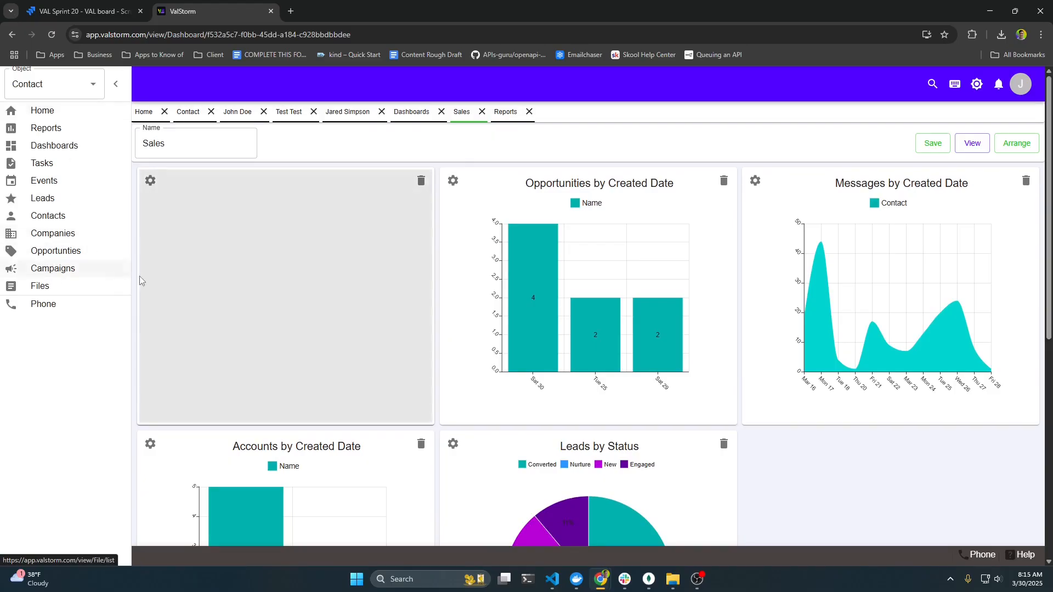
{"action": "key", "text": "alt+p"}
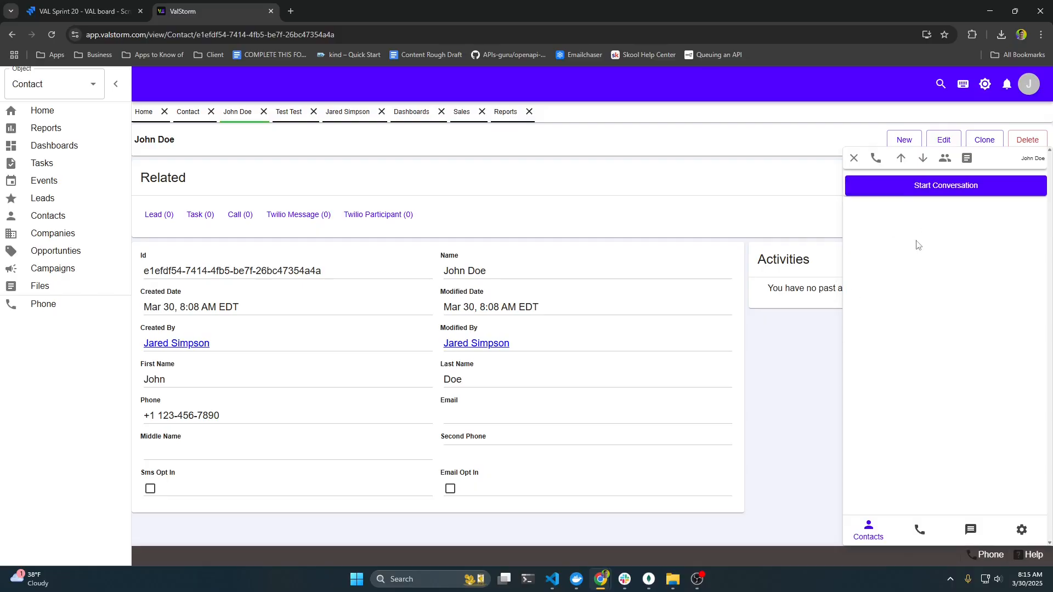
{"action": "left_click", "coordinate": [988, 556]}
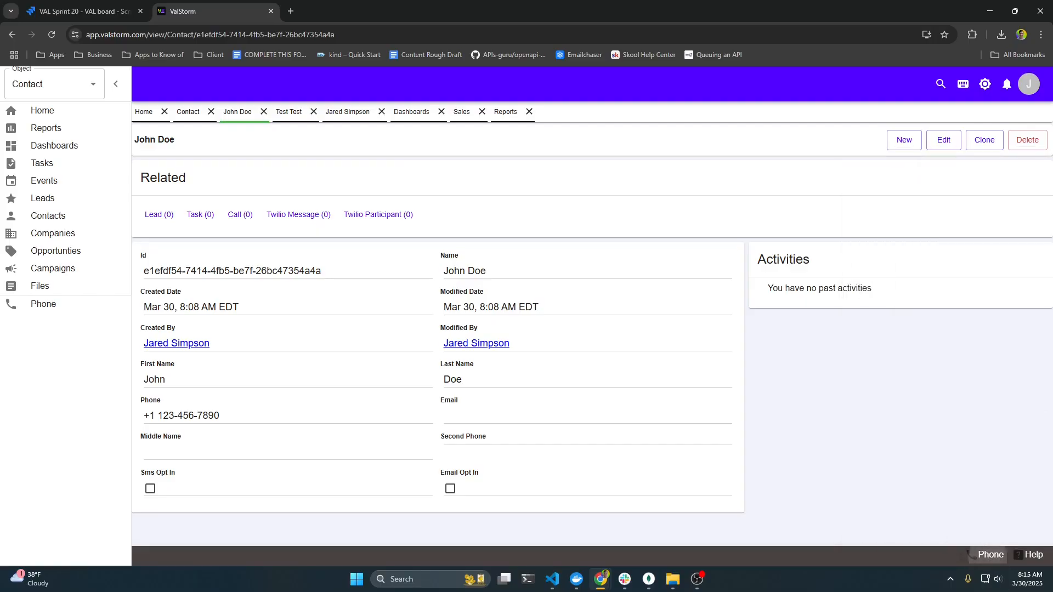
Step: Expand ValPhone in the embedded help docs and open docs.valstorm.com in a new browser tab
{"action": "left_click", "coordinate": [1028, 556]}
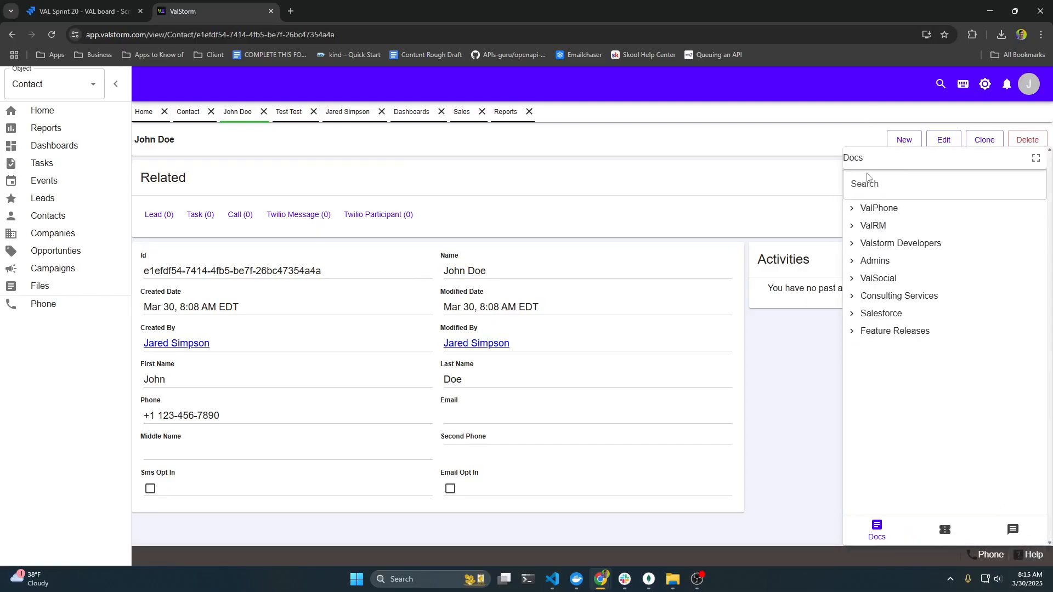
{"action": "left_click", "coordinate": [871, 208]}
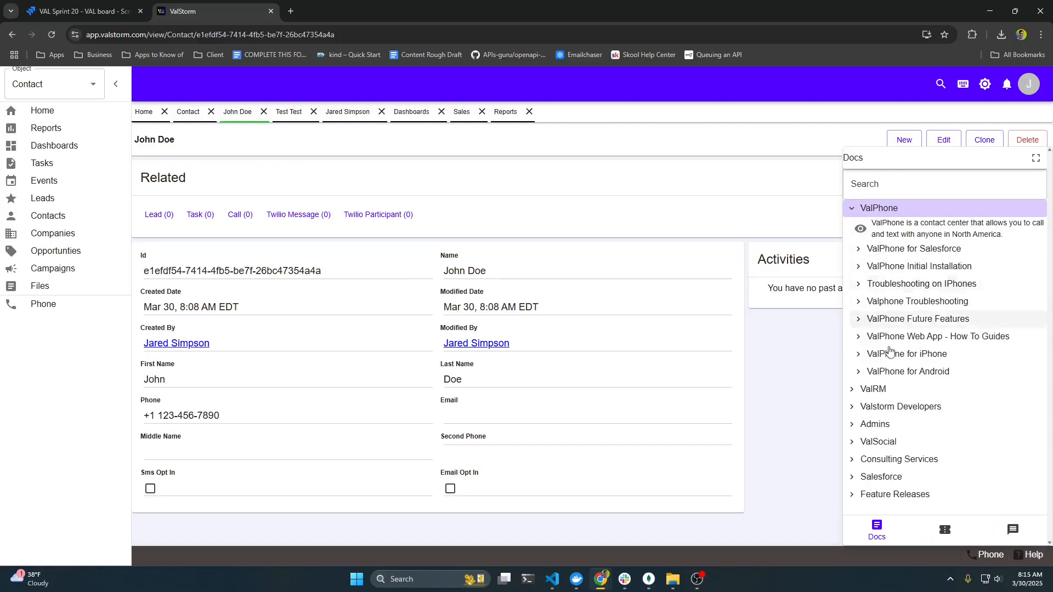
{"action": "key", "text": "ctrl+t"}
{"action": "type", "text": "docs.valstorm.com"}
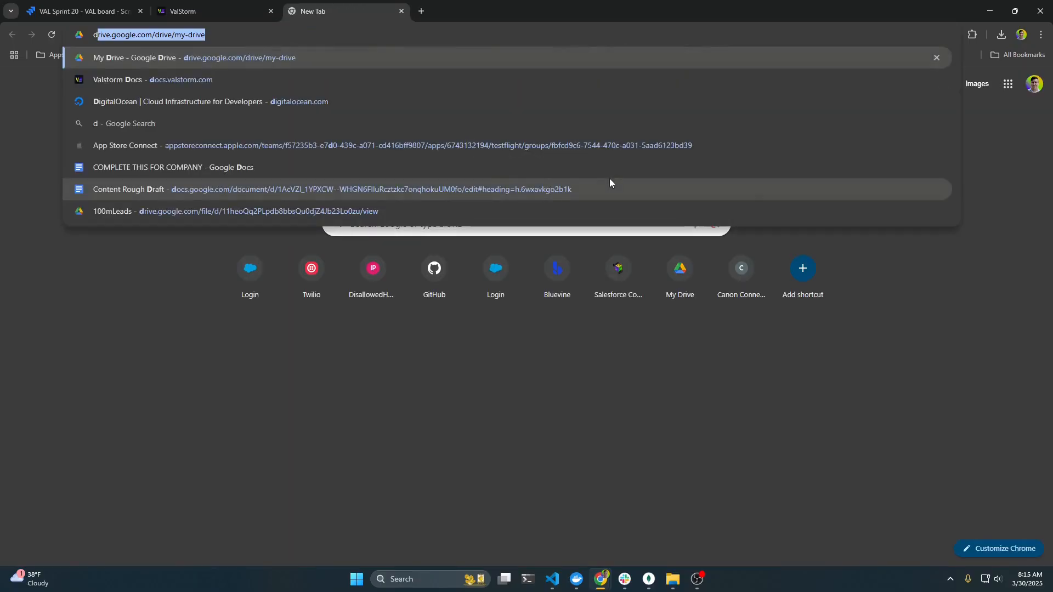
{"action": "key", "text": "Return"}
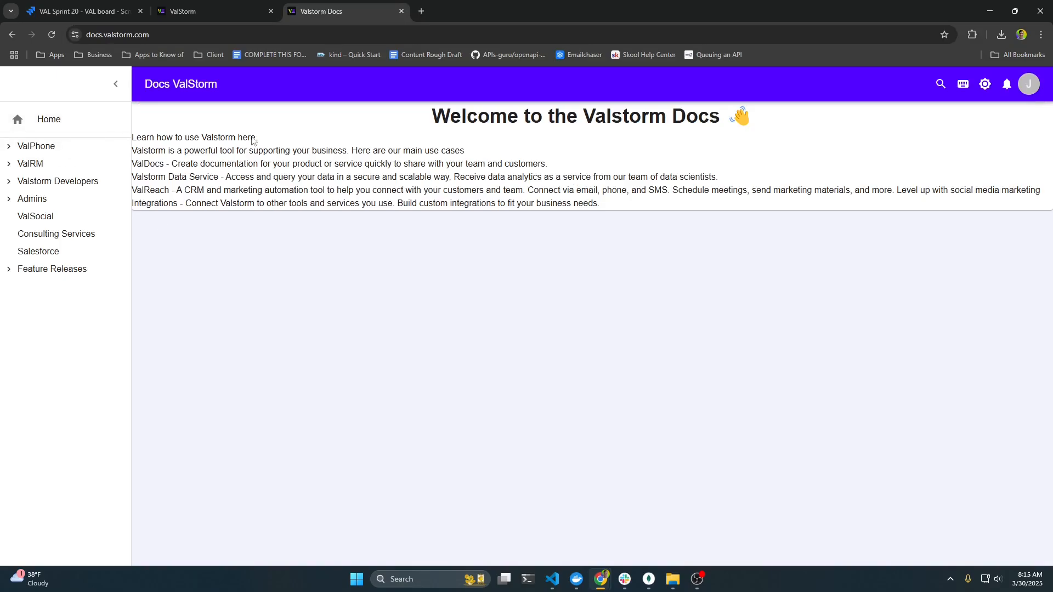
Step: Browse the ValPhone and Configure ValRM documentation and open the Build a Home Page guide
{"action": "left_click", "coordinate": [40, 146]}
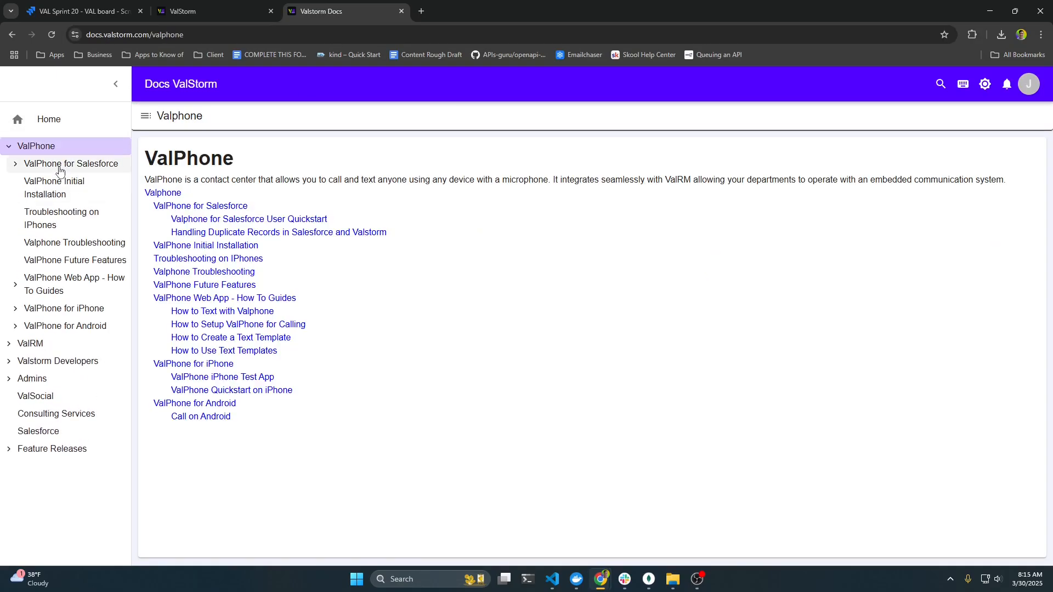
{"action": "left_click", "coordinate": [34, 346]}
{"action": "left_click", "coordinate": [57, 361]}
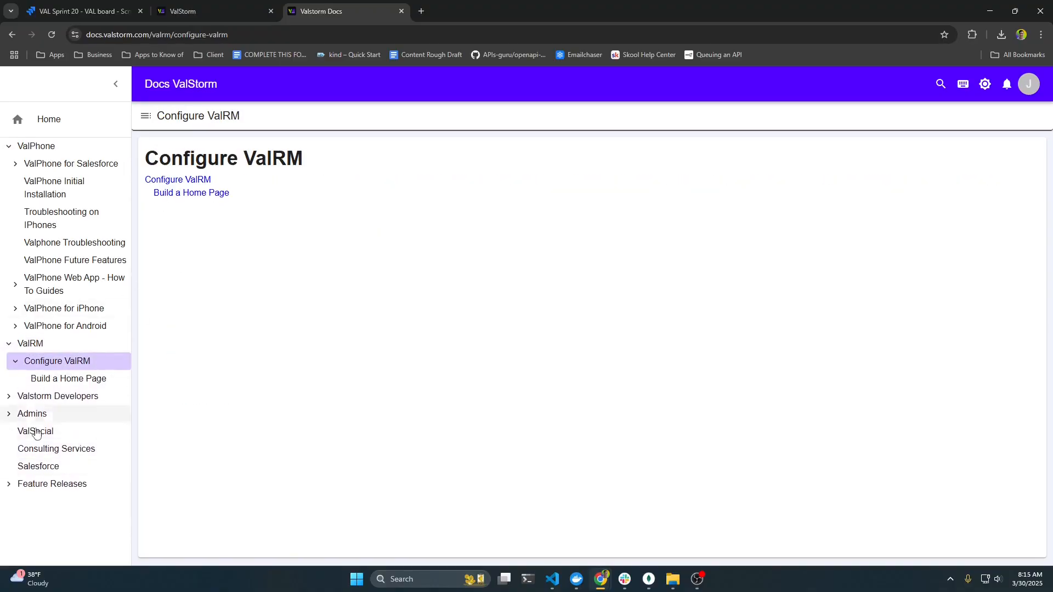
{"action": "left_click", "coordinate": [171, 195]}
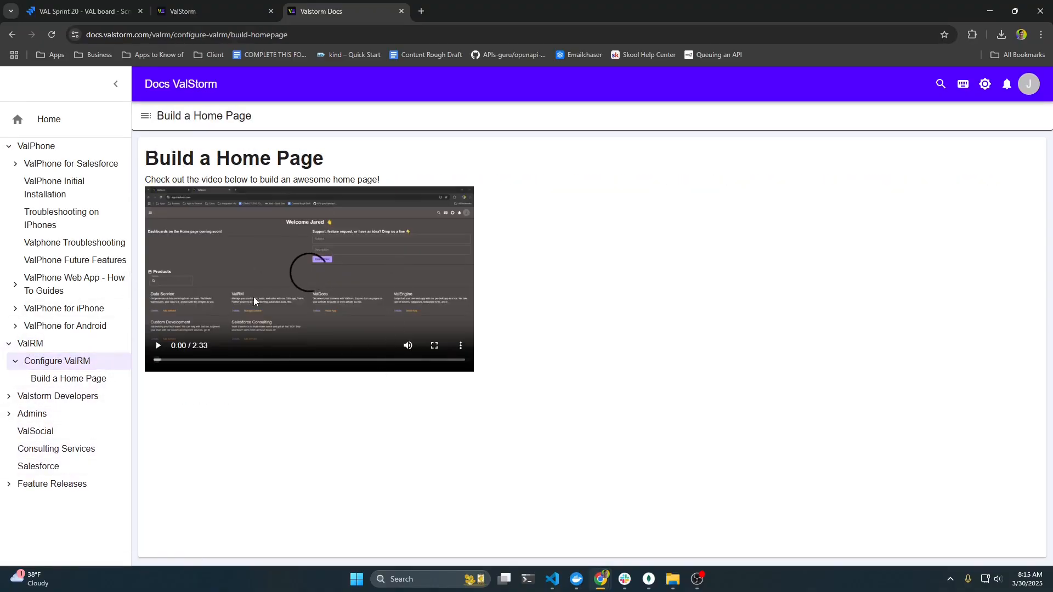
Step: Return to the ValStorm app, view the Tickets and Chat sections of the help panel, and close the panel
{"action": "left_click", "coordinate": [223, 5]}
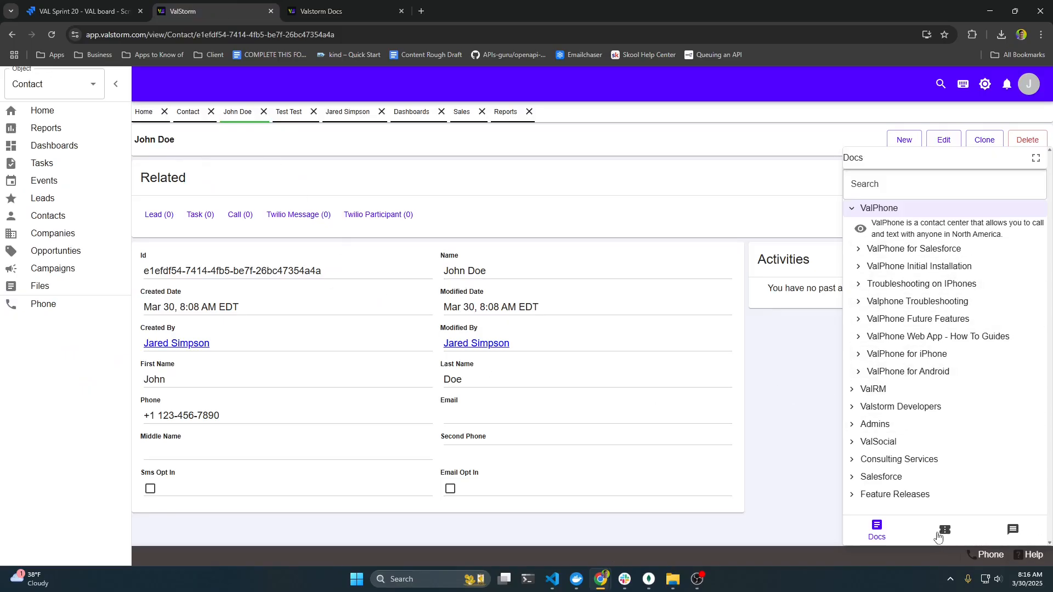
{"action": "left_click", "coordinate": [944, 528]}
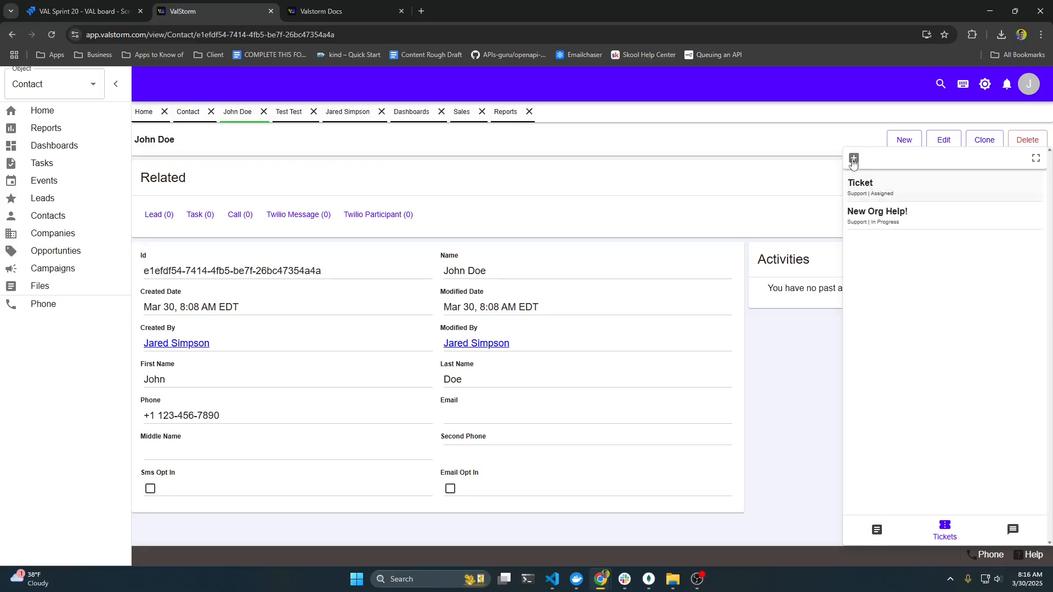
{"action": "left_click", "coordinate": [1012, 530]}
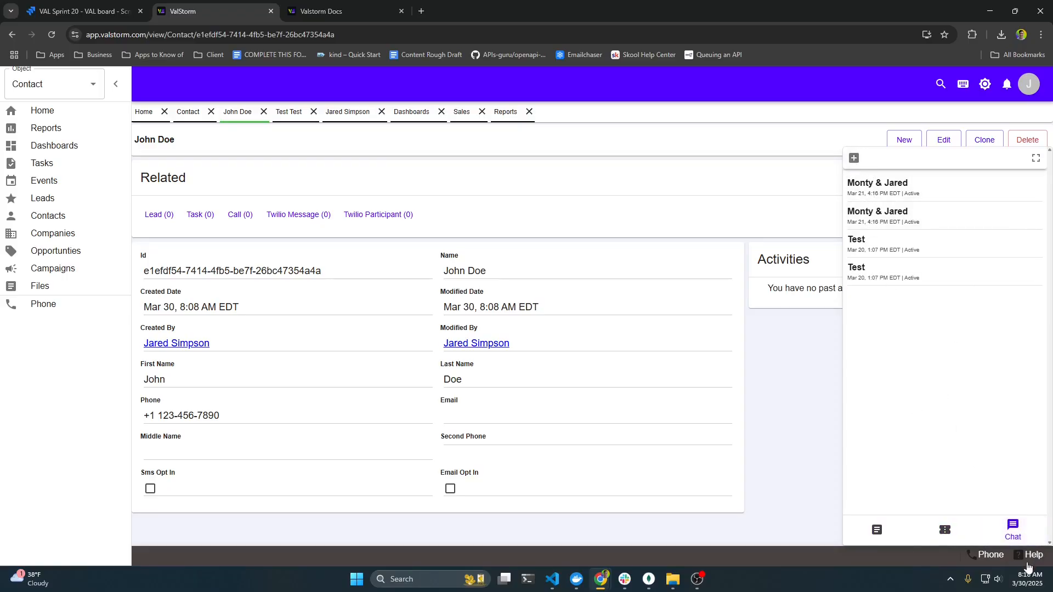
{"action": "left_click", "coordinate": [1010, 564]}
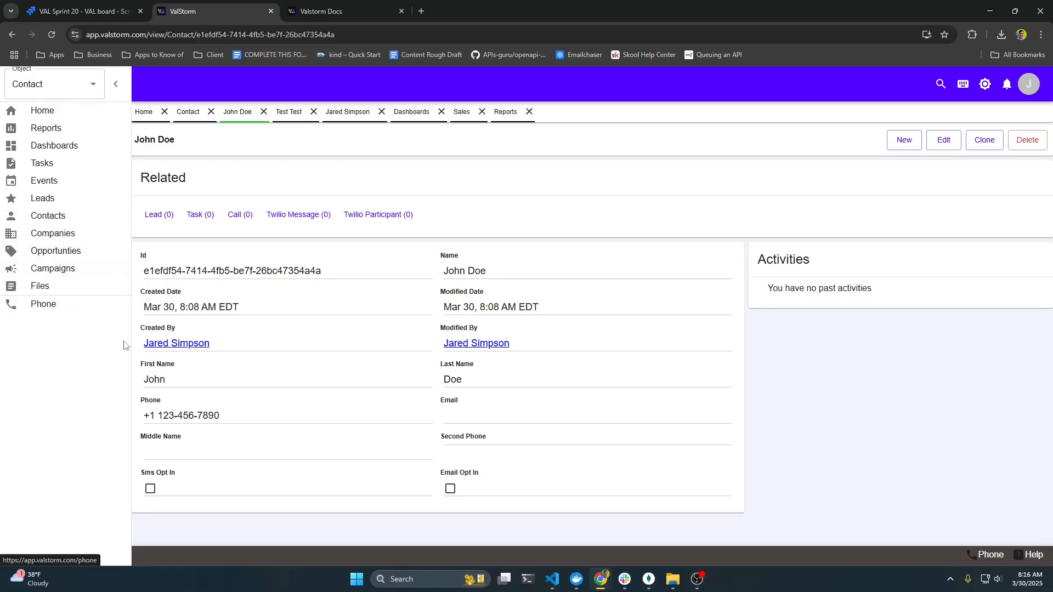
Step: Switch to the Setup area from the profile options and open the Objects list
{"action": "left_click", "coordinate": [1028, 84]}
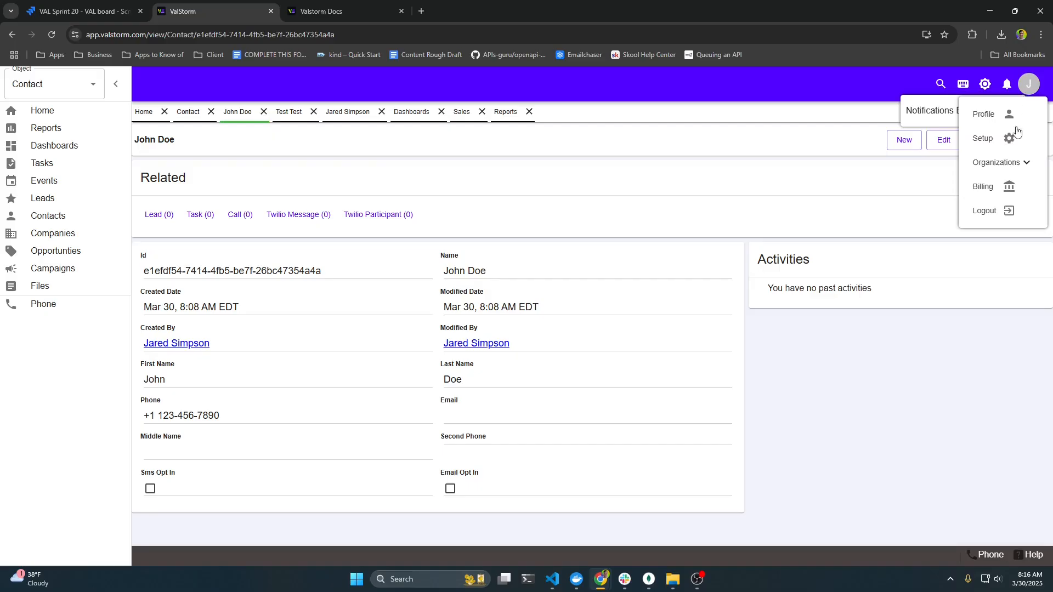
{"action": "left_click", "coordinate": [990, 139]}
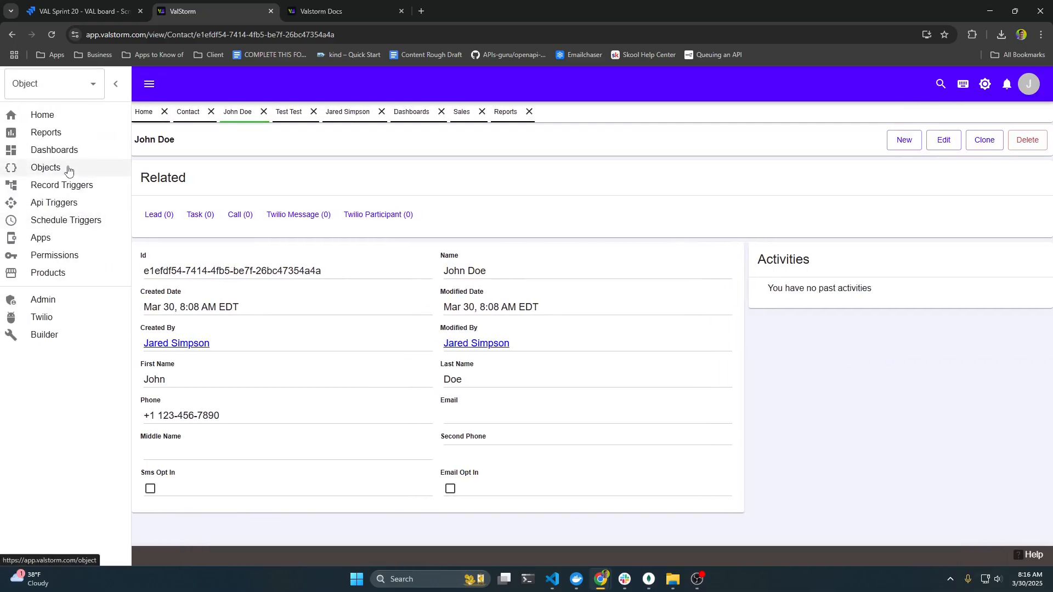
{"action": "left_click", "coordinate": [68, 168]}
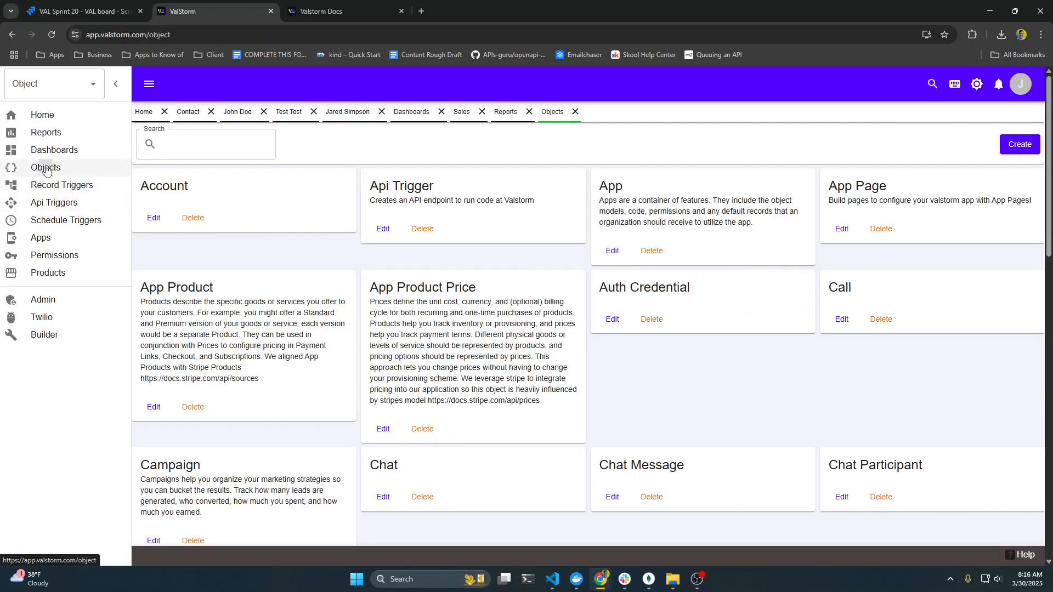
{"action": "left_click", "coordinate": [222, 145]}
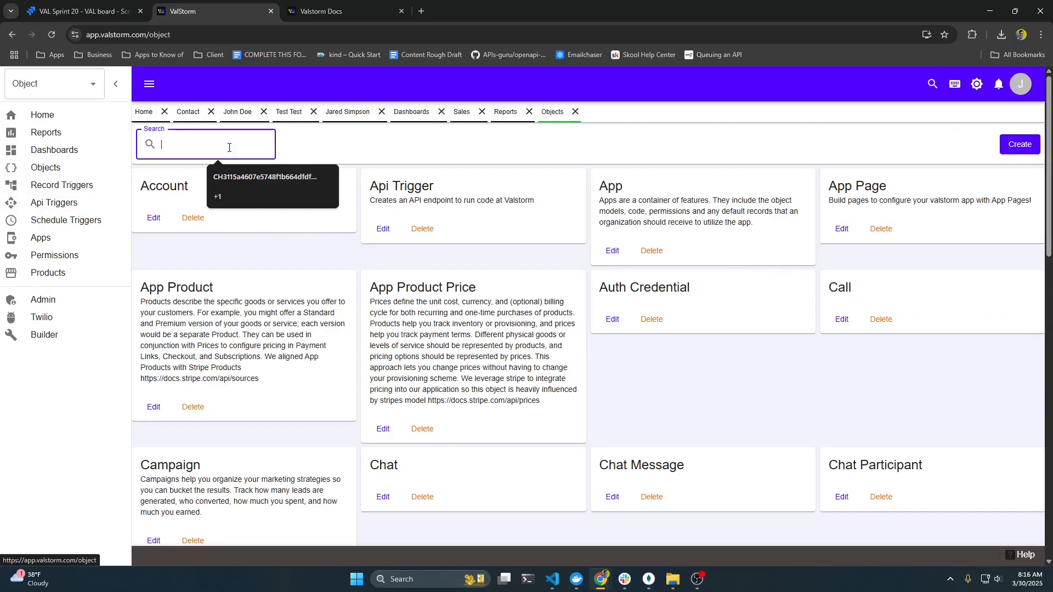
Step: Start a new object named "Custom Thing for MY Busines" and return to the Objects list without saving
{"action": "left_click", "coordinate": [1021, 145]}
{"action": "left_click", "coordinate": [241, 181]}
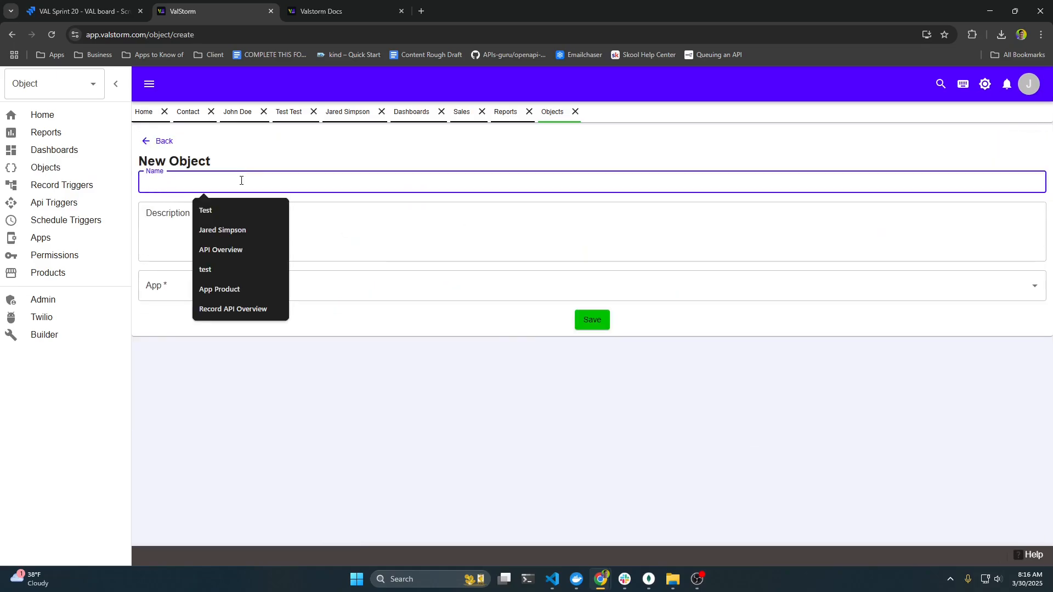
{"action": "type", "text": "Custom "}
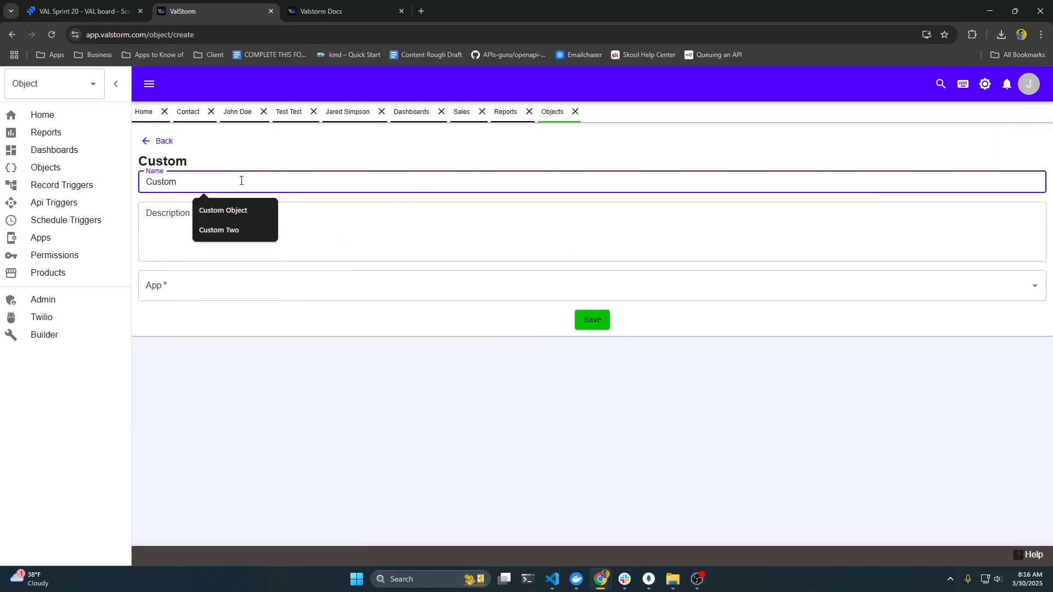
{"action": "type", "text": "Thing for MY "}
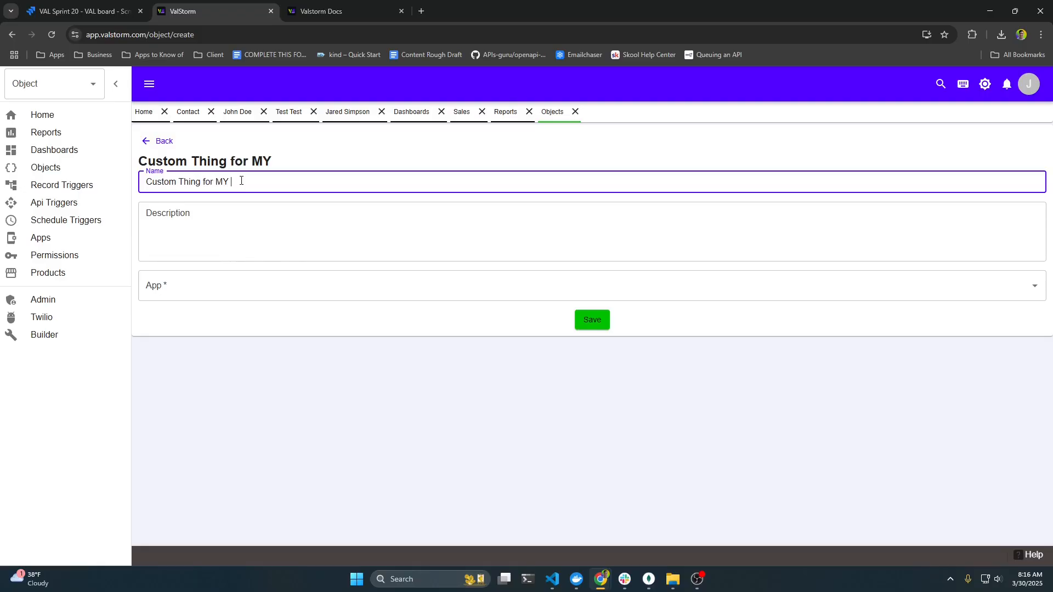
{"action": "type", "text": "Busines"}
{"action": "left_click", "coordinate": [156, 142]}
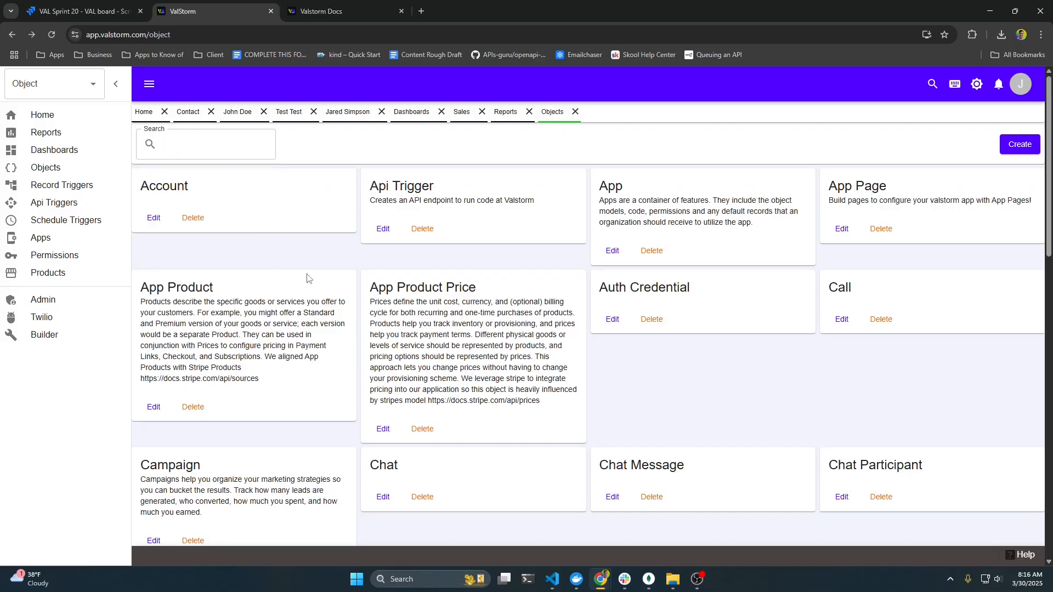
Step: Open the App Product object, examine the field types offered for a new field, and return to the Objects list
{"action": "left_click", "coordinate": [153, 406]}
{"action": "left_click", "coordinate": [839, 142]}
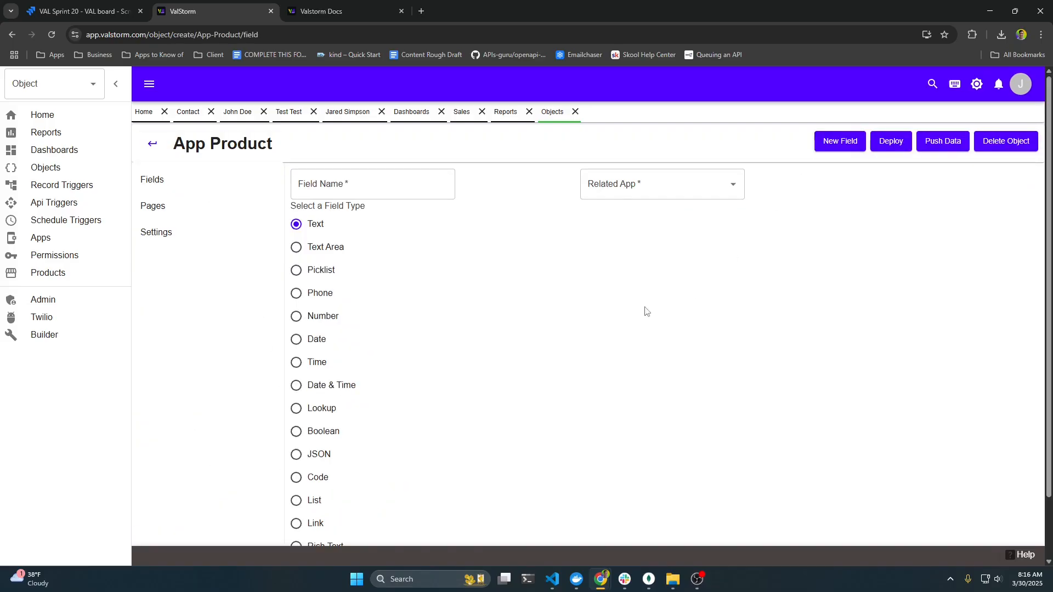
{"action": "scroll", "coordinate": [645, 311], "scroll_direction": "down", "scroll_amount": 2}
{"action": "scroll", "coordinate": [345, 318], "scroll_direction": "up", "scroll_amount": 2}
{"action": "scroll", "coordinate": [176, 150], "scroll_direction": "down", "scroll_amount": 2}
{"action": "scroll", "coordinate": [154, 148], "scroll_direction": "up", "scroll_amount": 2}
{"action": "left_click", "coordinate": [162, 151]}
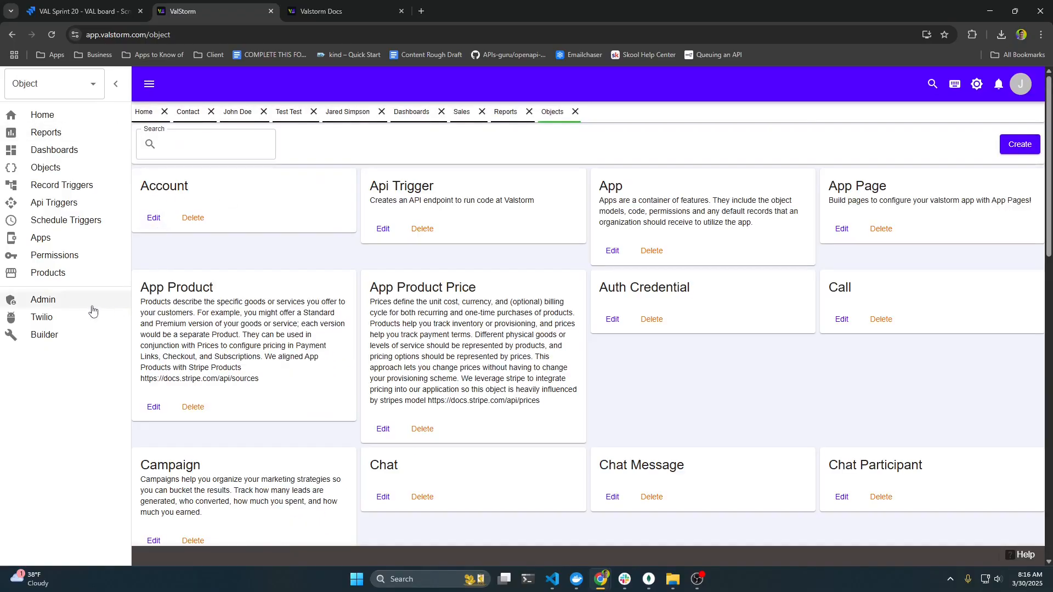
Step: View the page Builder, open the Record Triggers and Schedule Triggers lists, and return to Record Triggers
{"action": "left_click", "coordinate": [63, 340]}
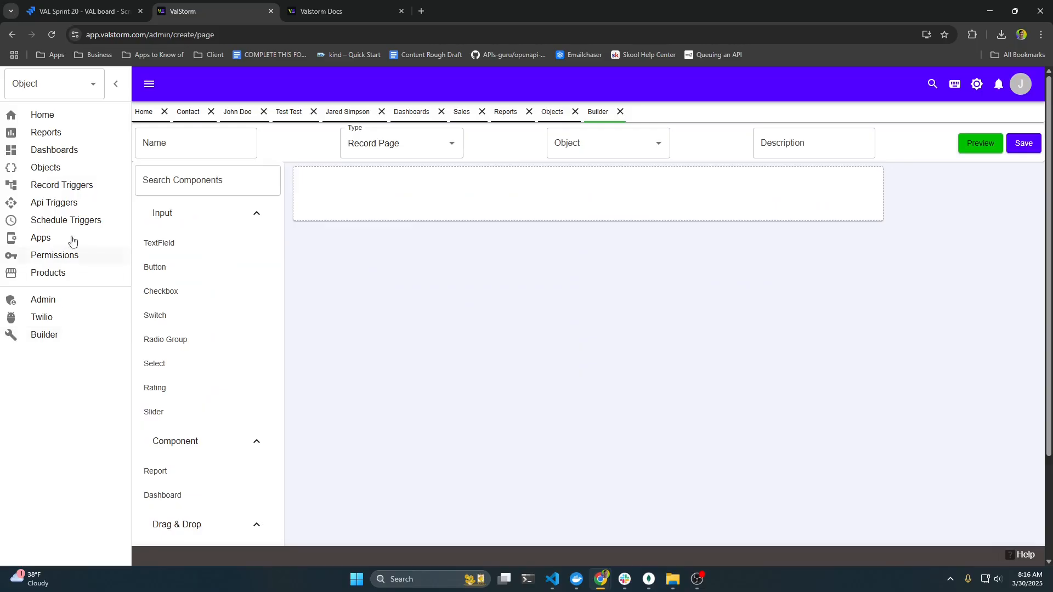
{"action": "left_click", "coordinate": [51, 187]}
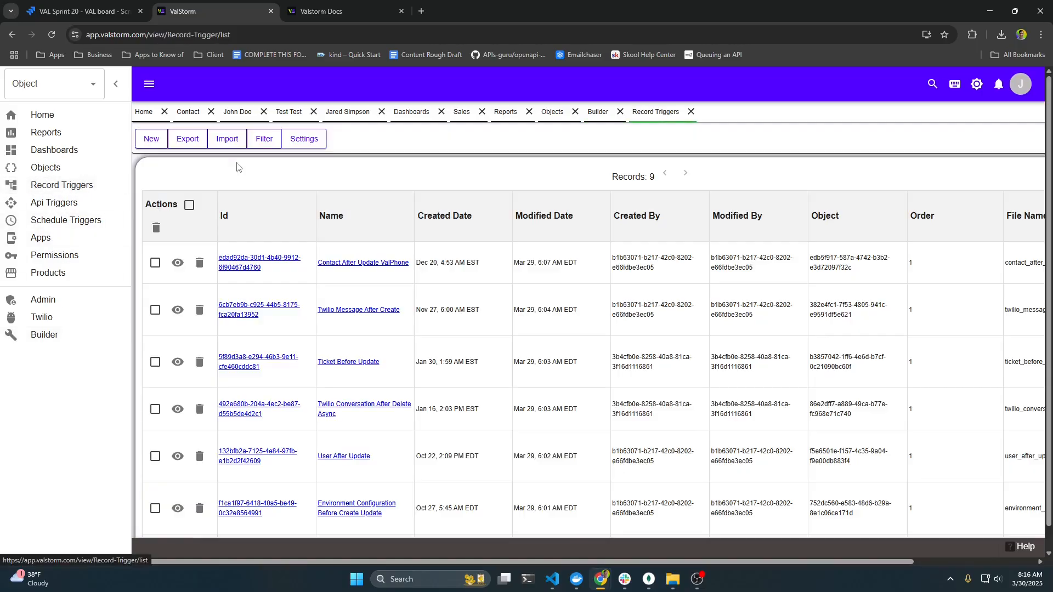
{"action": "left_click", "coordinate": [63, 220]}
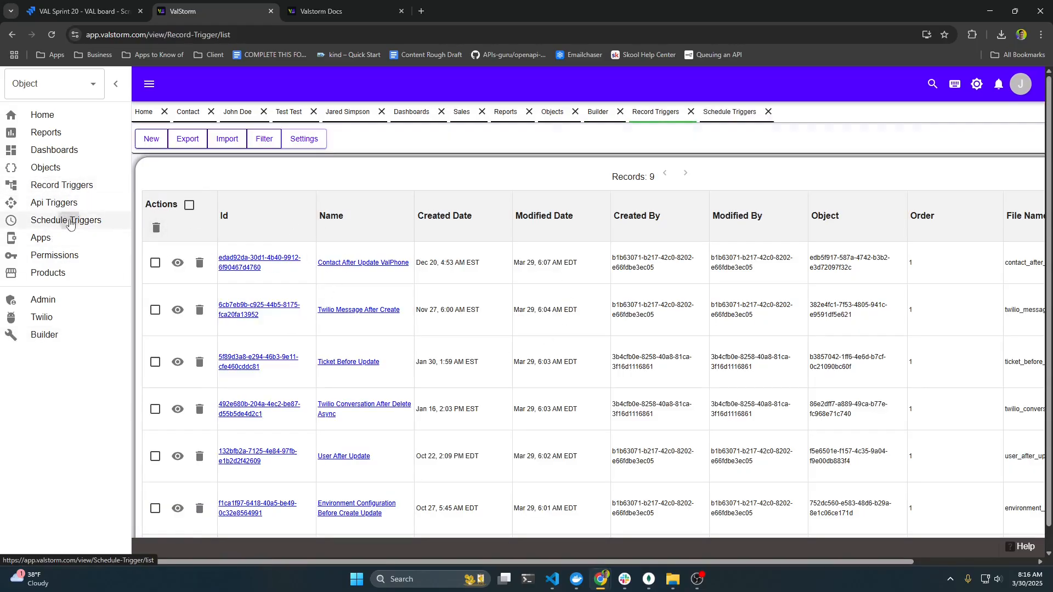
{"action": "left_click", "coordinate": [66, 188]}
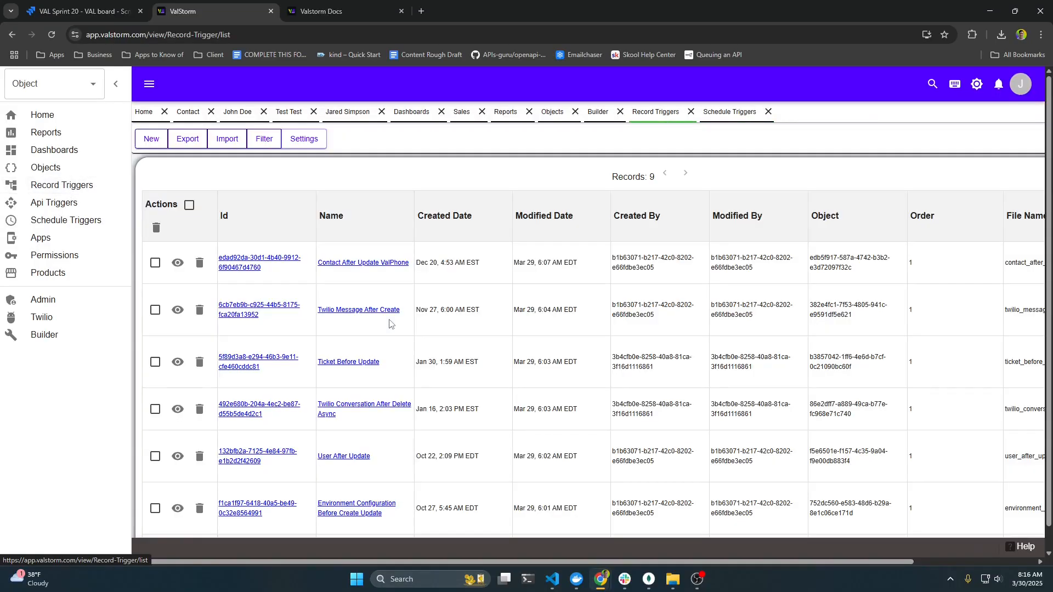
Step: Open the Contact After Update ValPhone record trigger and examine its Python code in the editor
{"action": "left_click", "coordinate": [177, 263]}
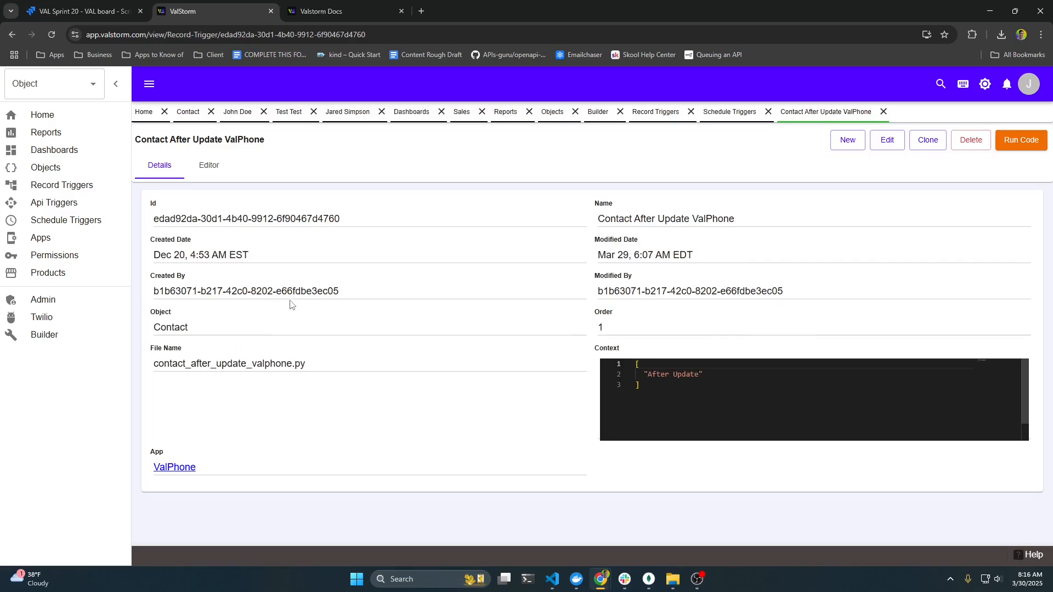
{"action": "left_click", "coordinate": [199, 171]}
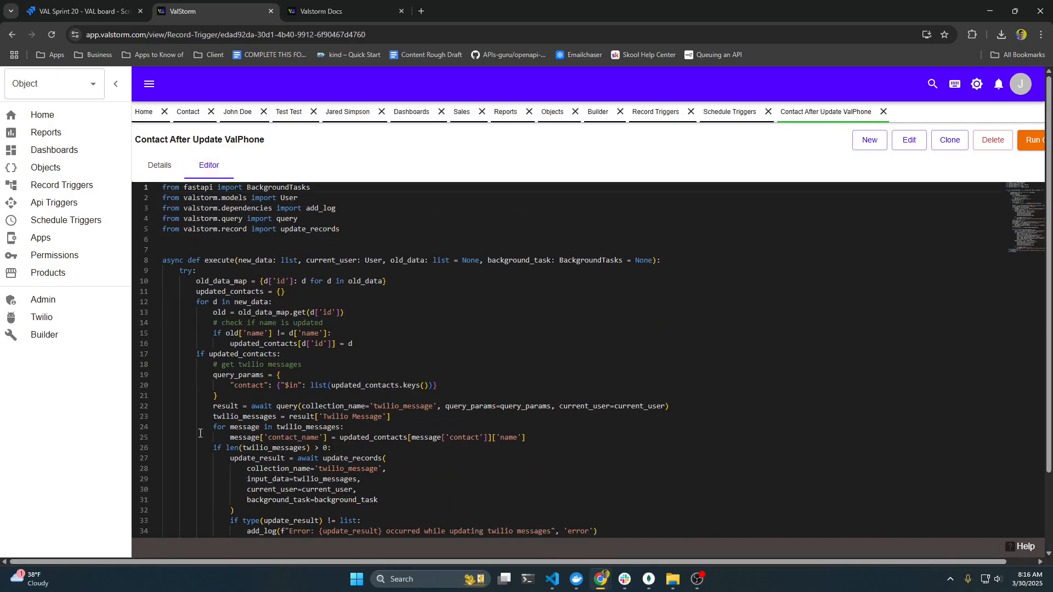
{"action": "left_click_drag", "start_coordinate": [200, 433], "coordinate": [387, 469]}
{"action": "left_click", "coordinate": [489, 376]}
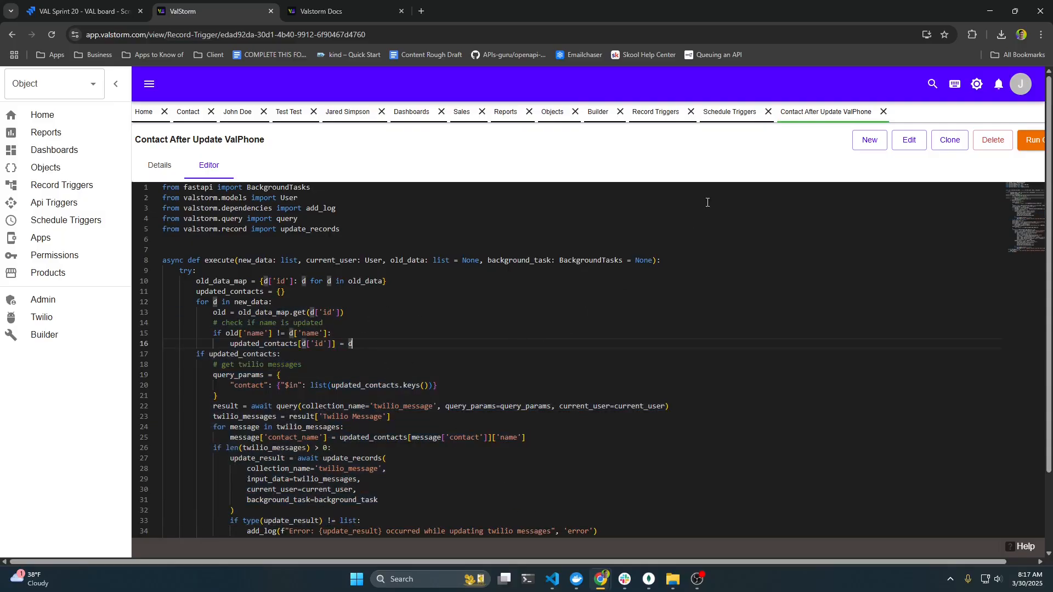
Step: View the Schedule Triggers list, reopen the Contact After Update ValPhone trigger's code, and return to its details
{"action": "left_click", "coordinate": [730, 112]}
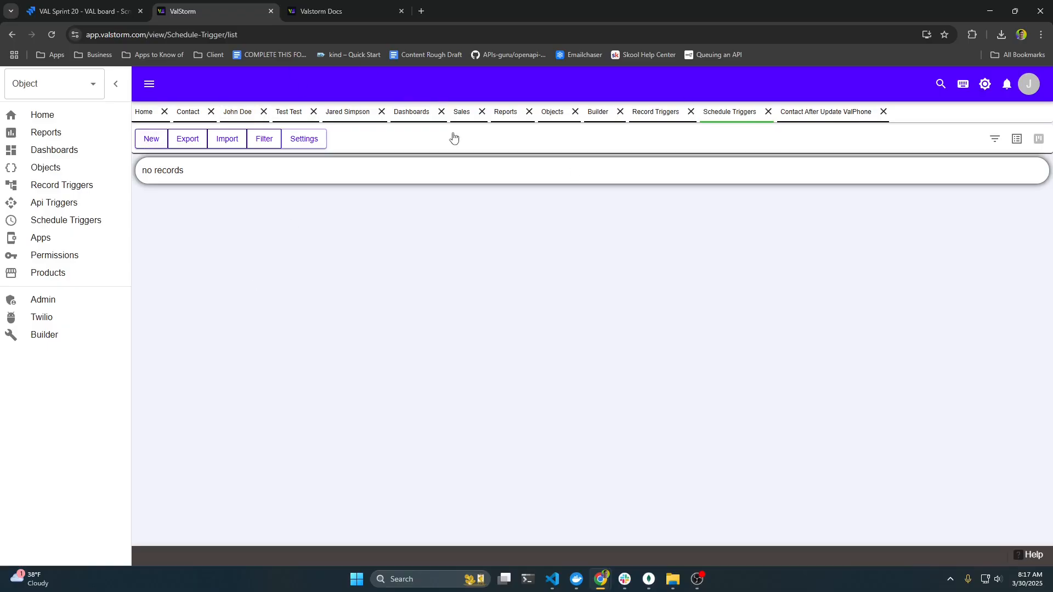
{"action": "left_click", "coordinate": [654, 114]}
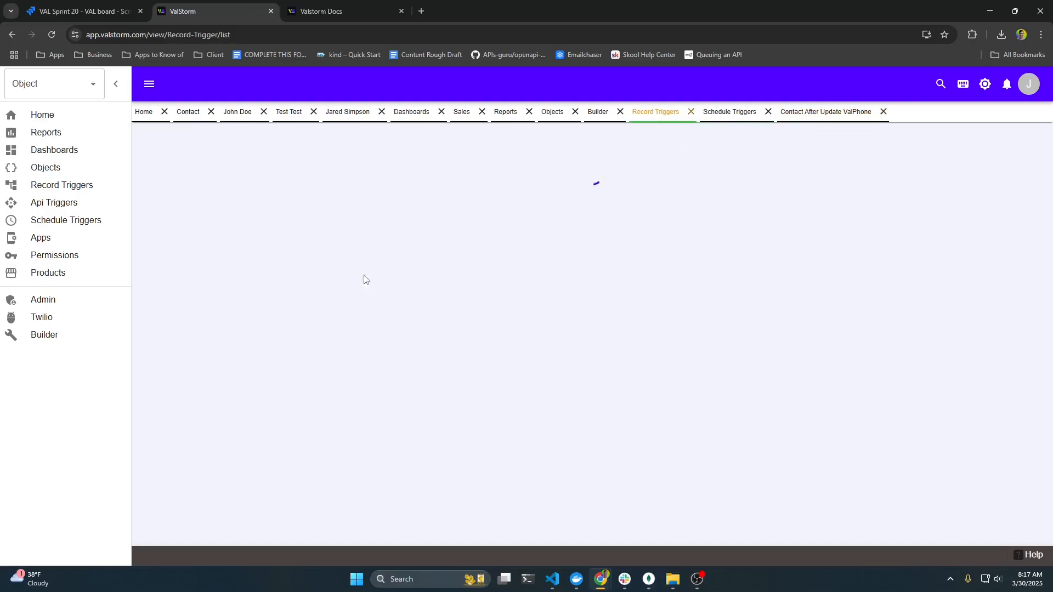
{"action": "left_click", "coordinate": [177, 263]}
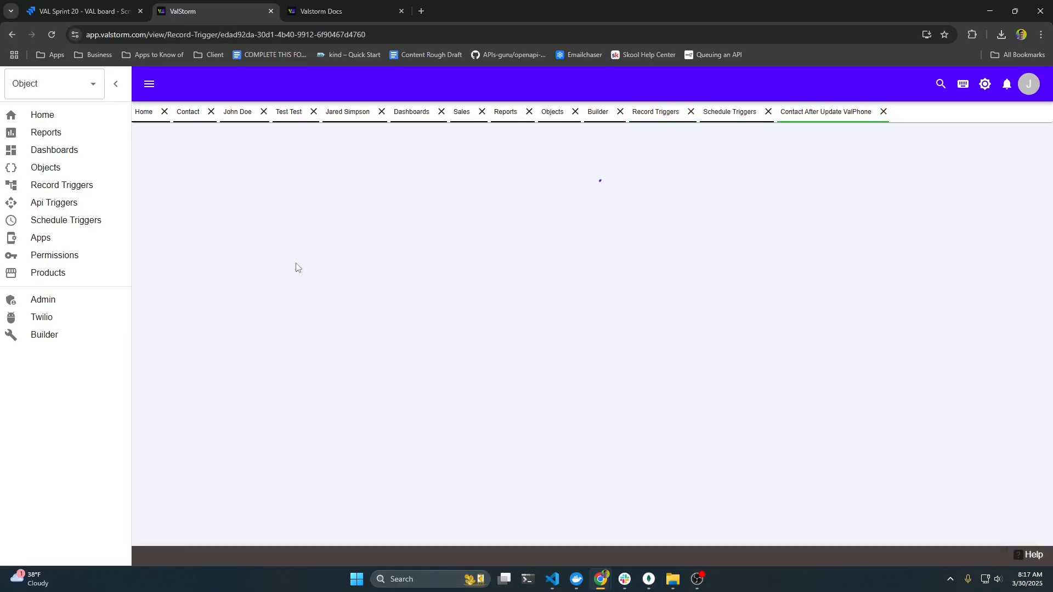
{"action": "left_click", "coordinate": [208, 165]}
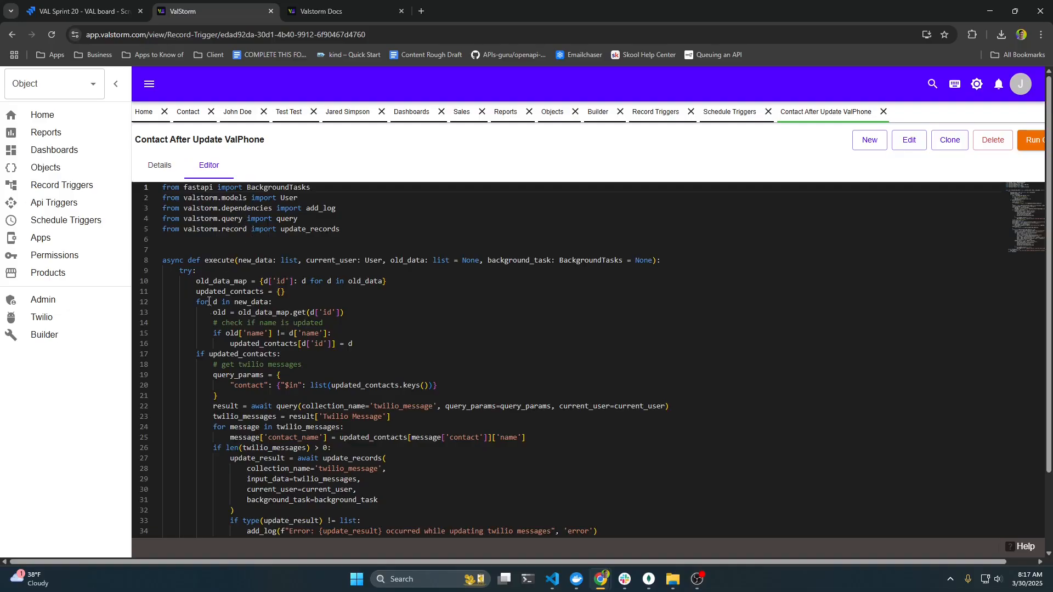
{"action": "left_click", "coordinate": [151, 173]}
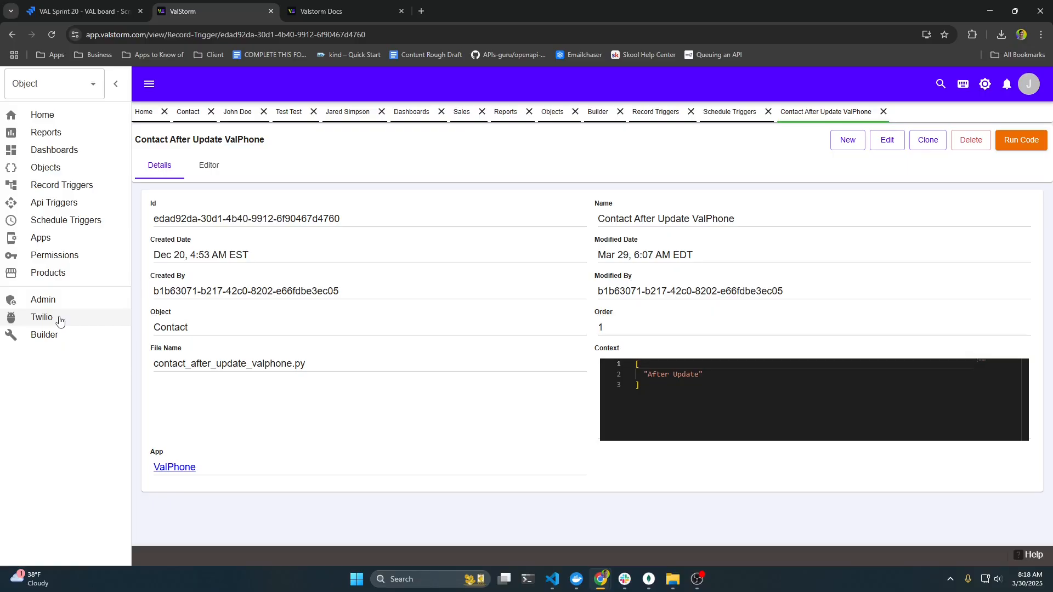
Step: Open the ValStorm API documentation at api.valstorm.com/docs in a new browser tab
{"action": "left_click", "coordinate": [420, 9]}
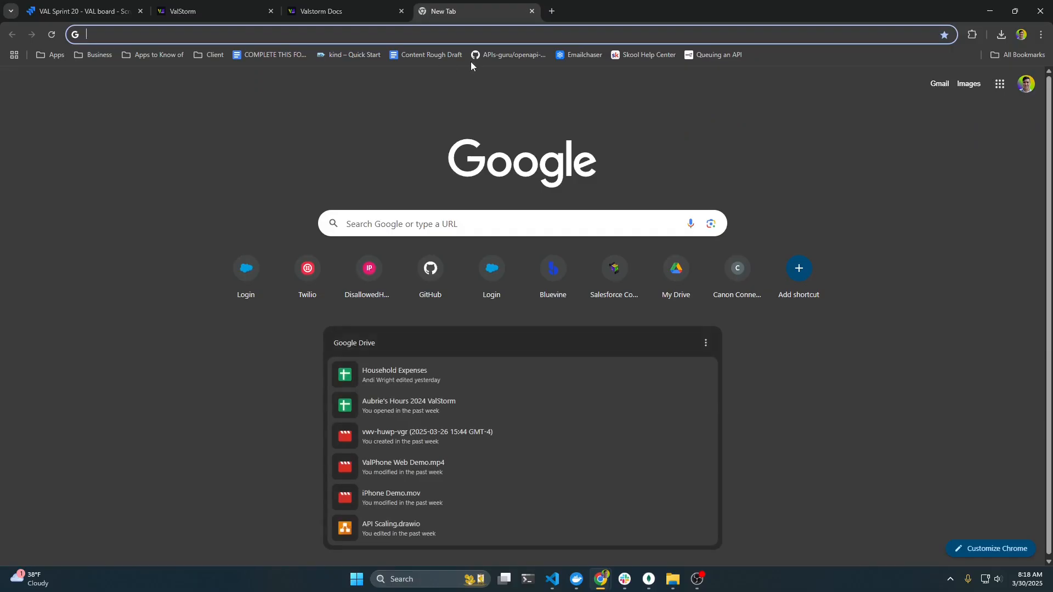
{"action": "type", "text": "api"}
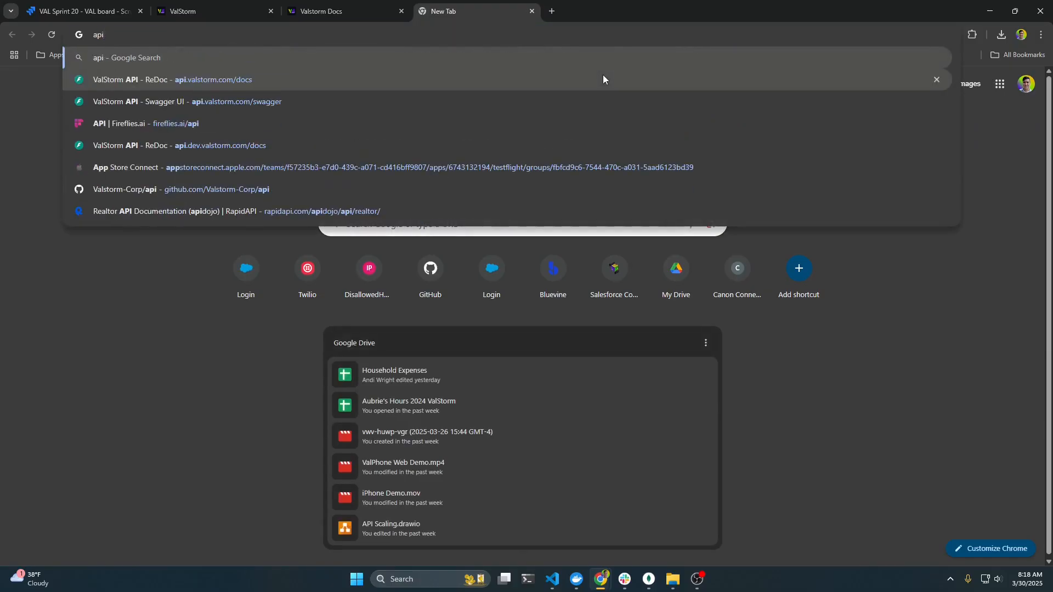
{"action": "key", "text": "Down"}
{"action": "left_click", "coordinate": [603, 79]}
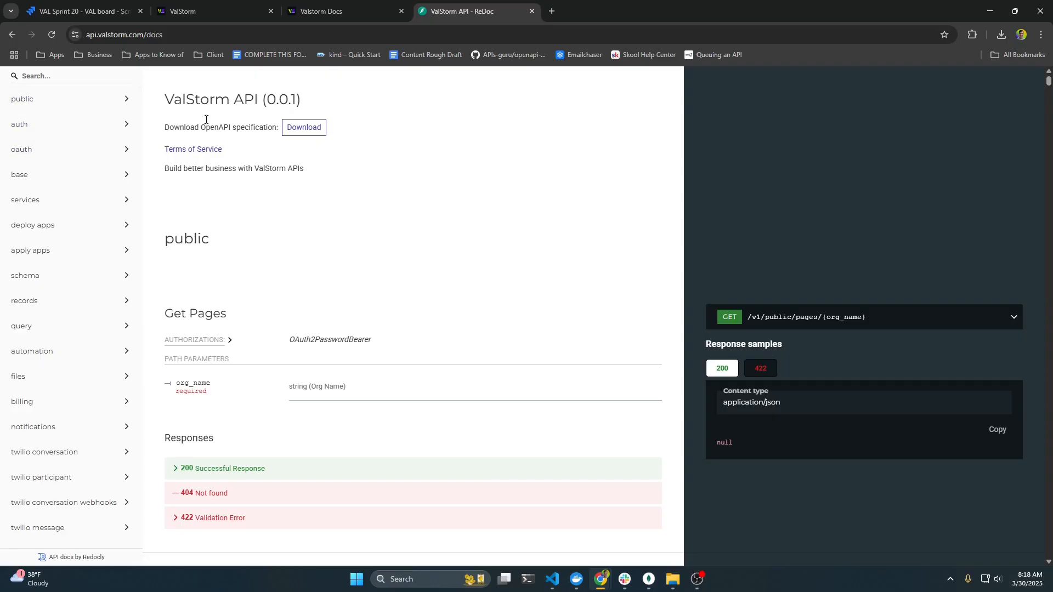
Step: Expand the records endpoints in the API docs, browse the remaining endpoint categories, and switch back to the ValStorm app
{"action": "scroll", "coordinate": [82, 225], "scroll_direction": "down", "scroll_amount": 1}
{"action": "scroll", "coordinate": [82, 225], "scroll_direction": "down", "scroll_amount": 1}
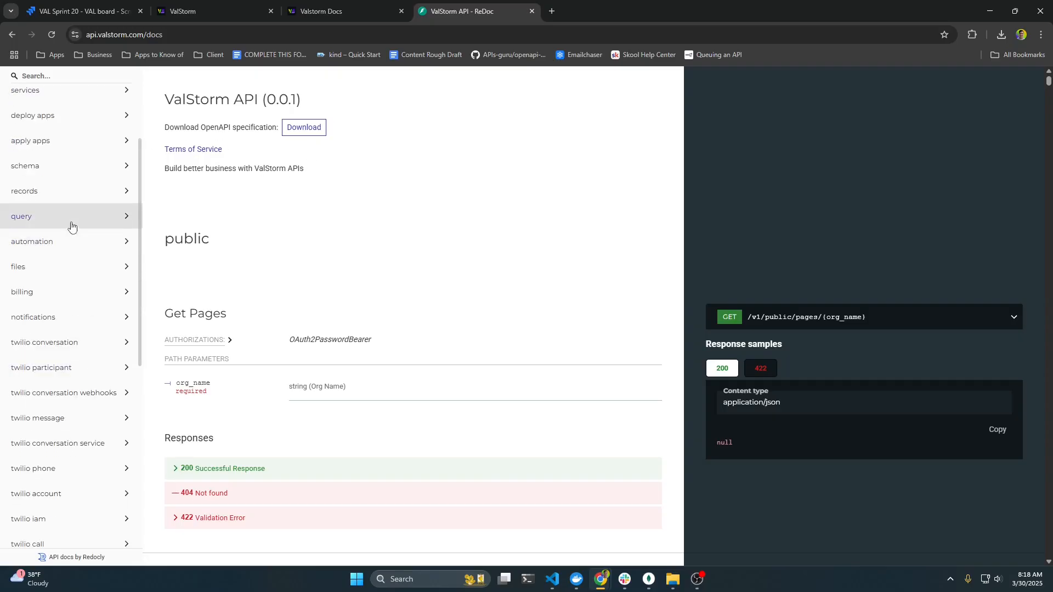
{"action": "left_click", "coordinate": [72, 195]}
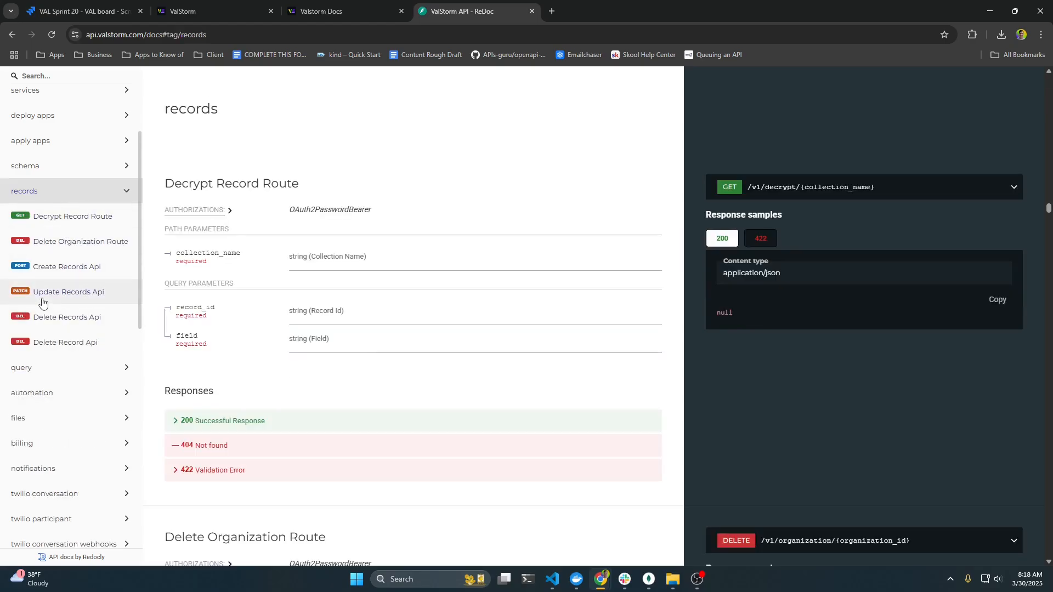
{"action": "scroll", "coordinate": [43, 303], "scroll_direction": "down", "scroll_amount": 4}
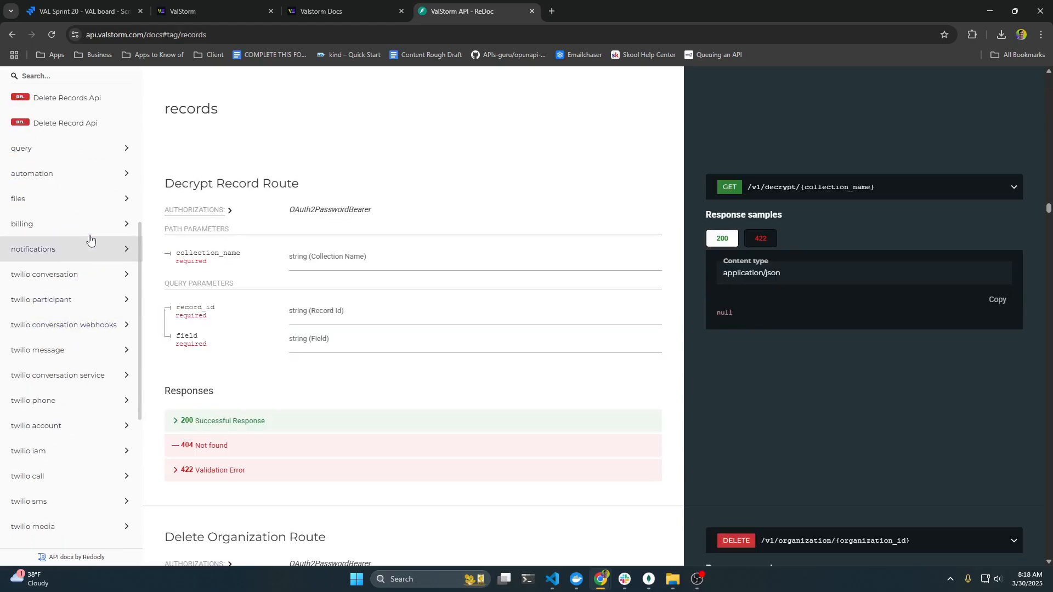
{"action": "scroll", "coordinate": [61, 252], "scroll_direction": "down", "scroll_amount": 4}
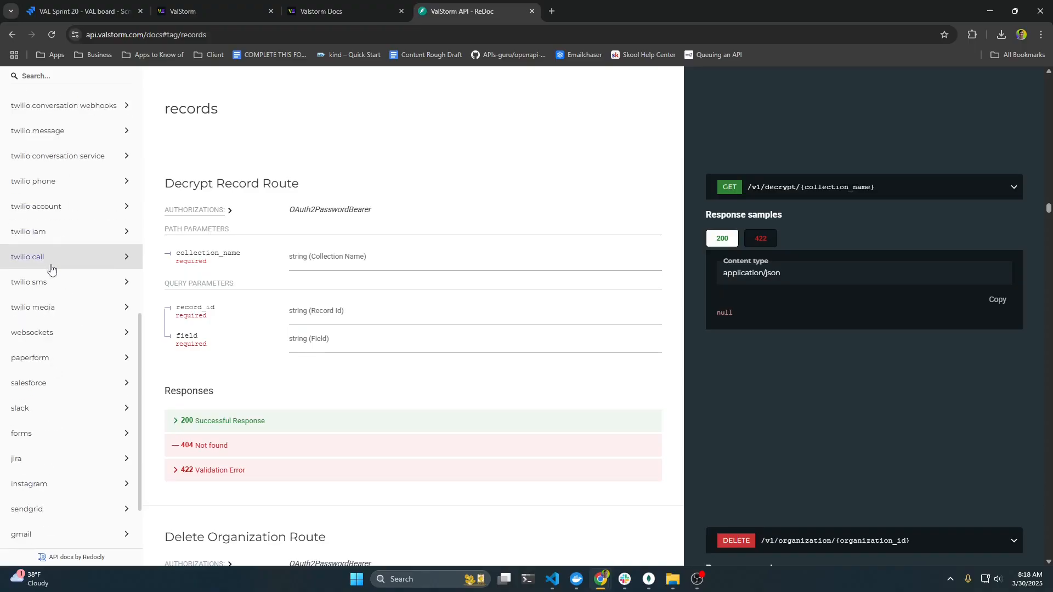
{"action": "scroll", "coordinate": [60, 329], "scroll_direction": "down", "scroll_amount": 1}
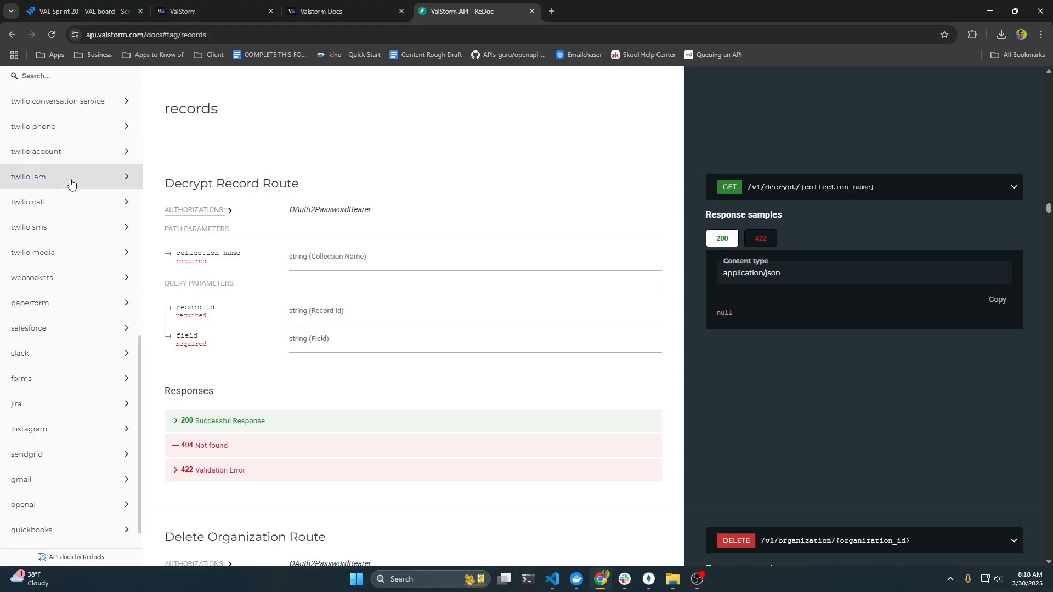
{"action": "left_click", "coordinate": [324, 11]}
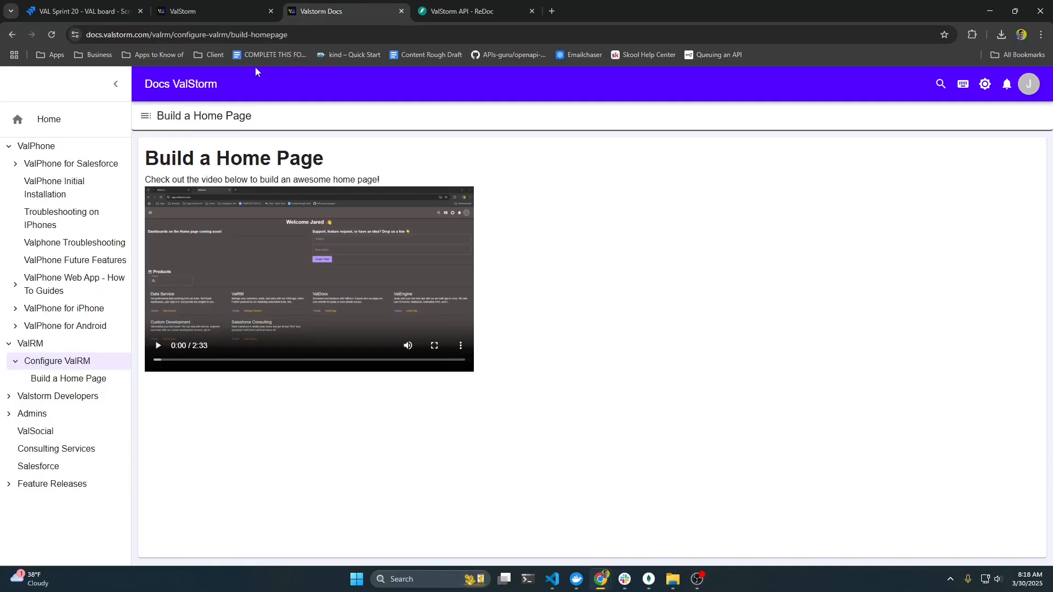
{"action": "key", "text": "ctrl+shift+Tab"}
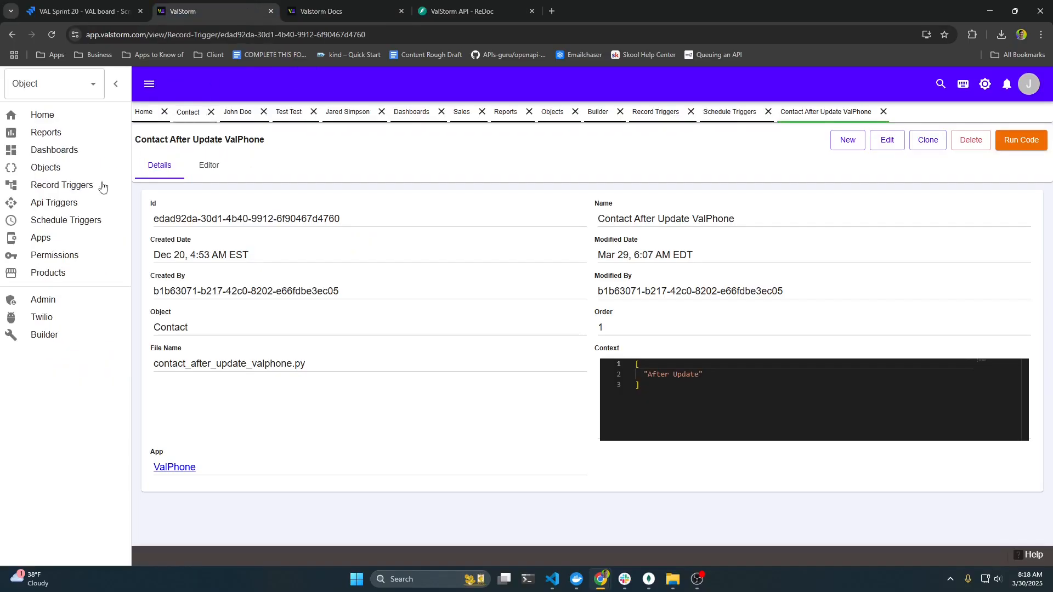